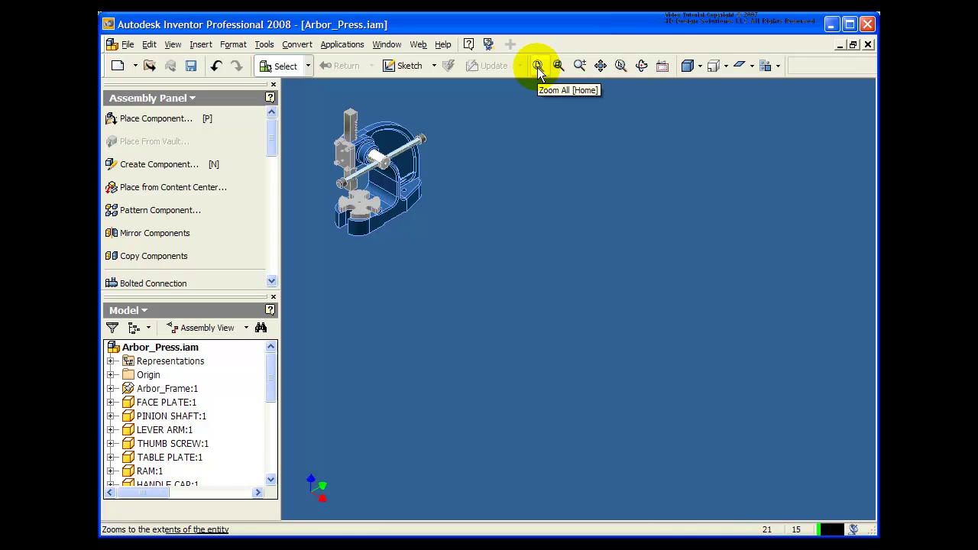
# Fit the whole arbor press in view, and inspect the ram's upper end with Zoom Window before restoring the previous view.
pyautogui.click(538, 67)
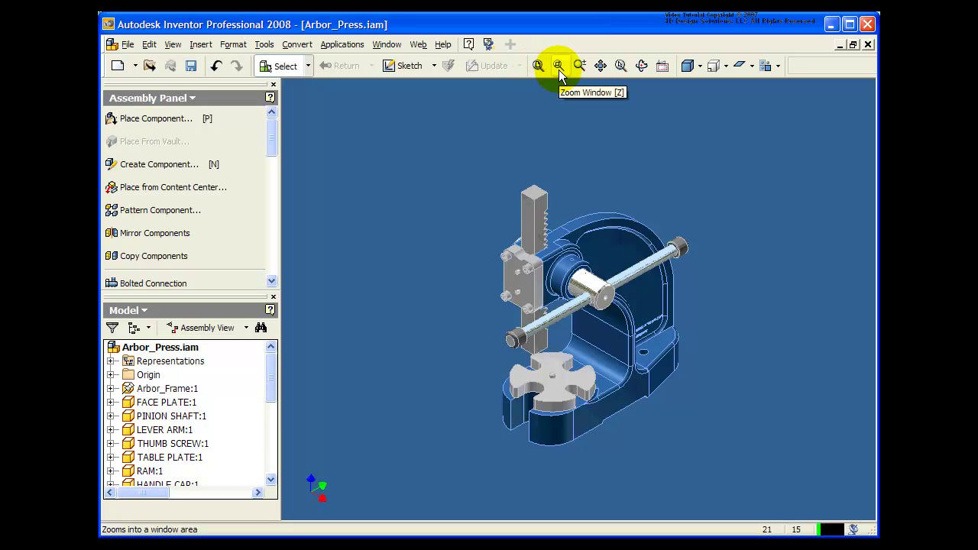
pyautogui.click(559, 67)
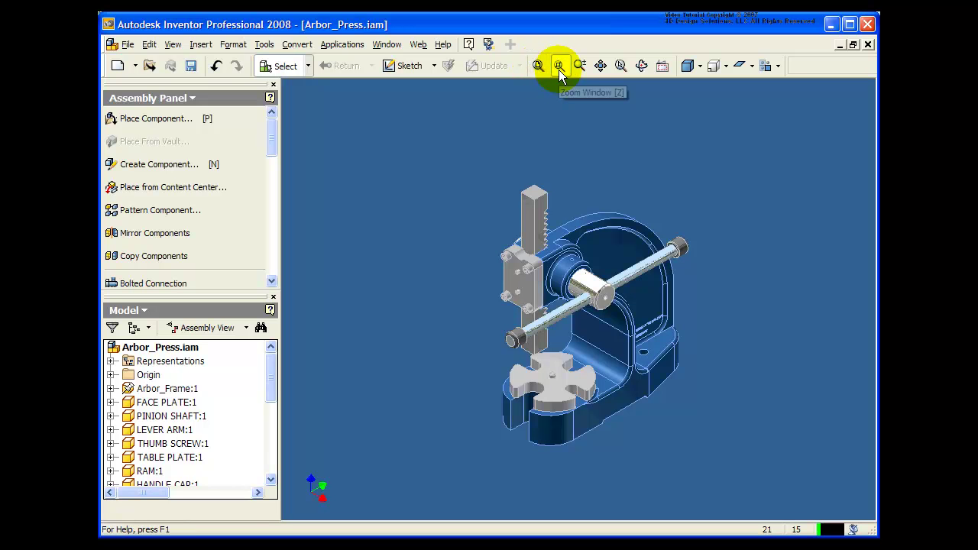
pyautogui.moveTo(506, 180); pyautogui.dragTo(586, 239)
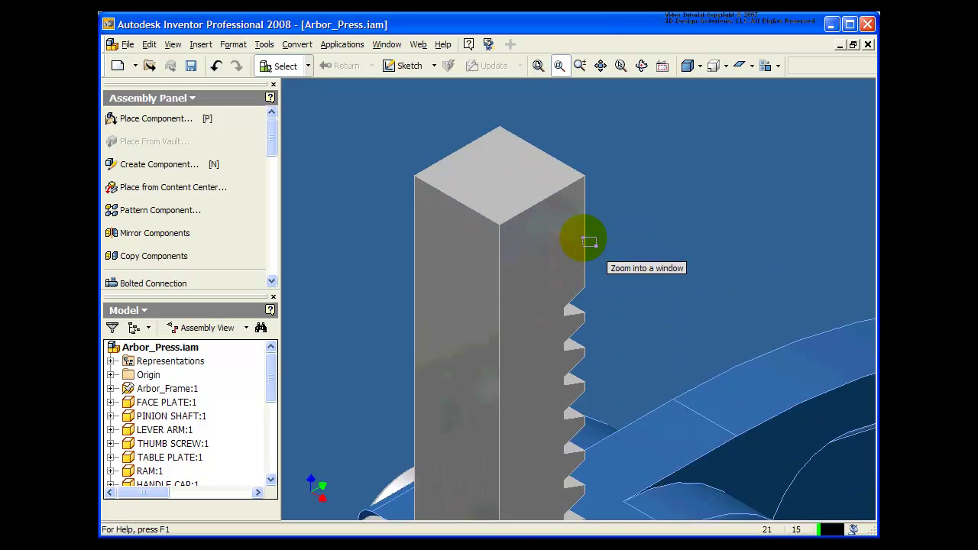
pyautogui.rightClick(594, 119)
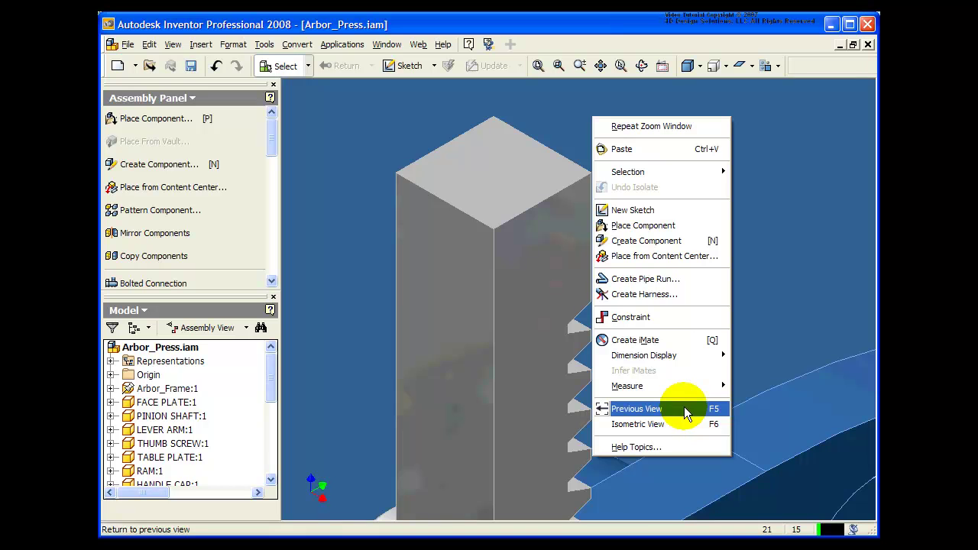
pyautogui.click(636, 409)
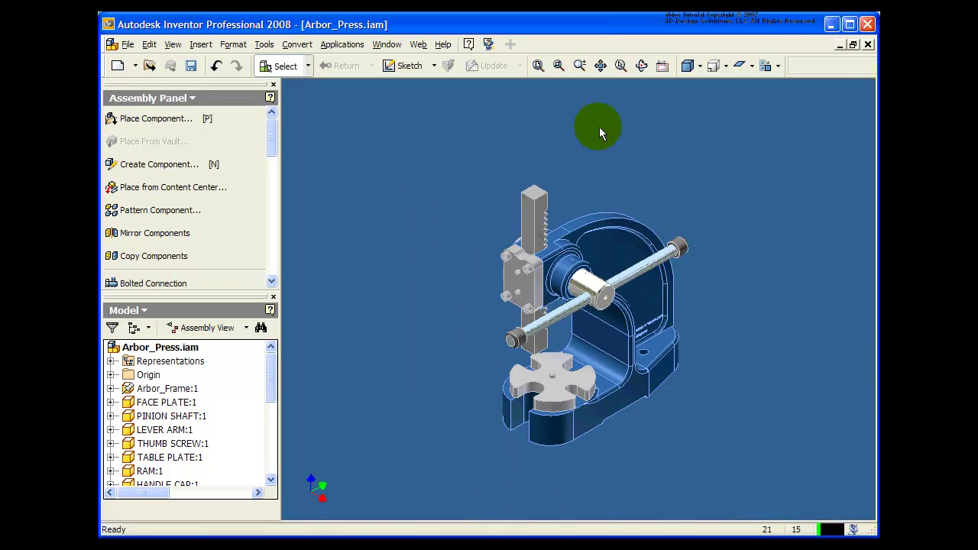
# Zoom the arbor press in and out dynamically, ending with the whole assembly in view.
pyautogui.click(579, 67)
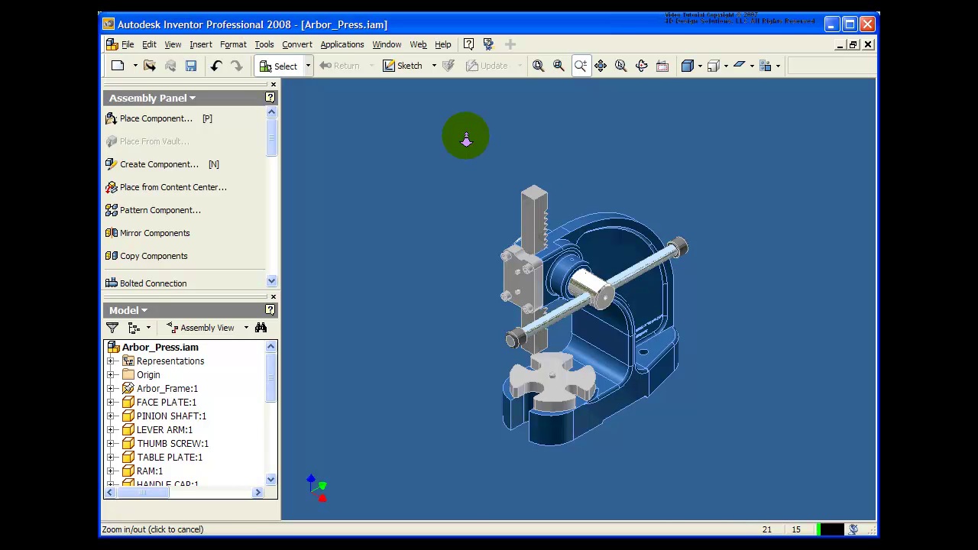
pyautogui.moveTo(466, 138); pyautogui.dragTo(447, 150)
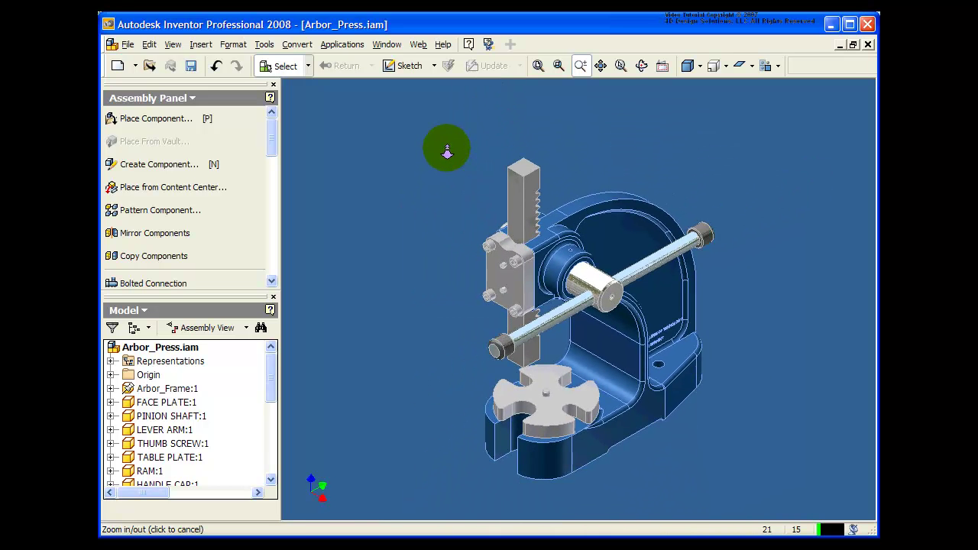
pyautogui.press('Escape')
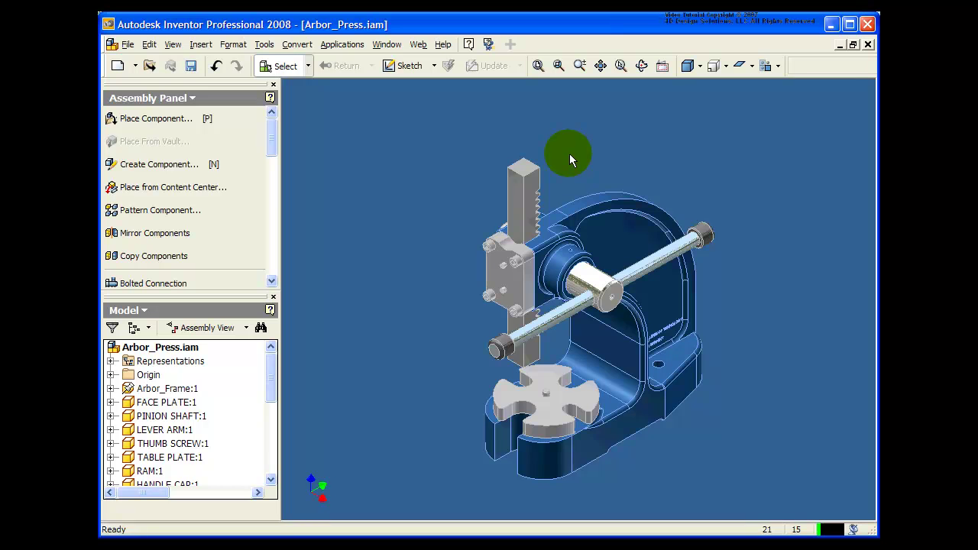
pyautogui.scroll(5, 569, 154)
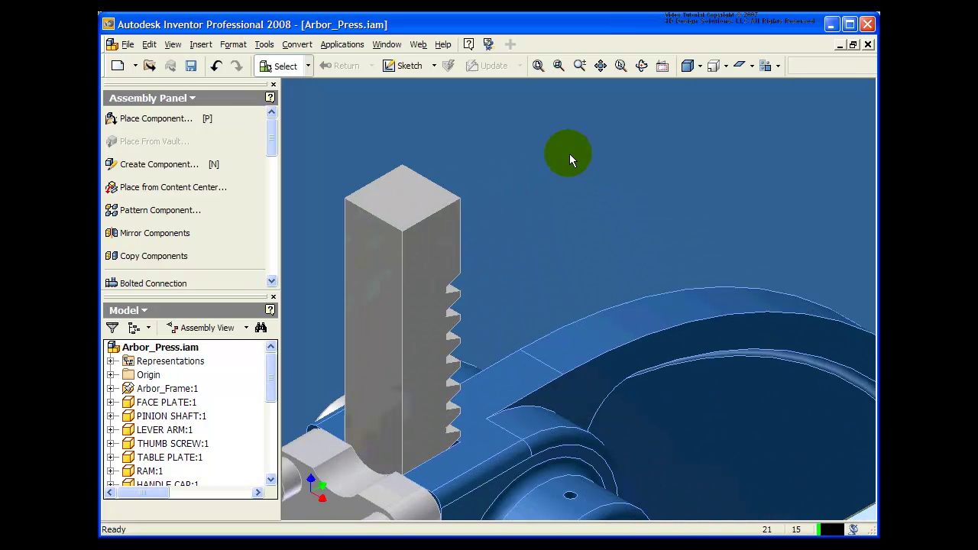
pyautogui.scroll(-5, 569, 154)
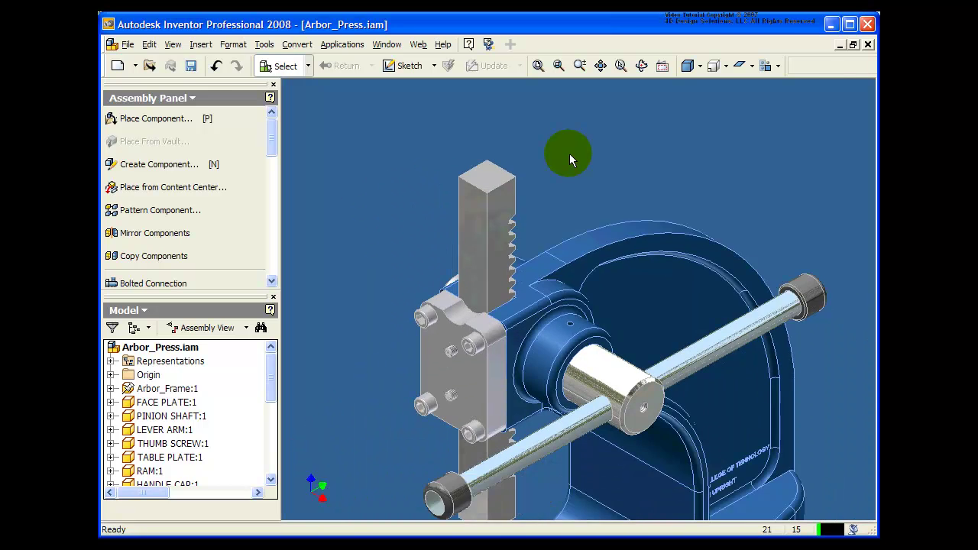
pyautogui.scroll(-2, 569, 154)
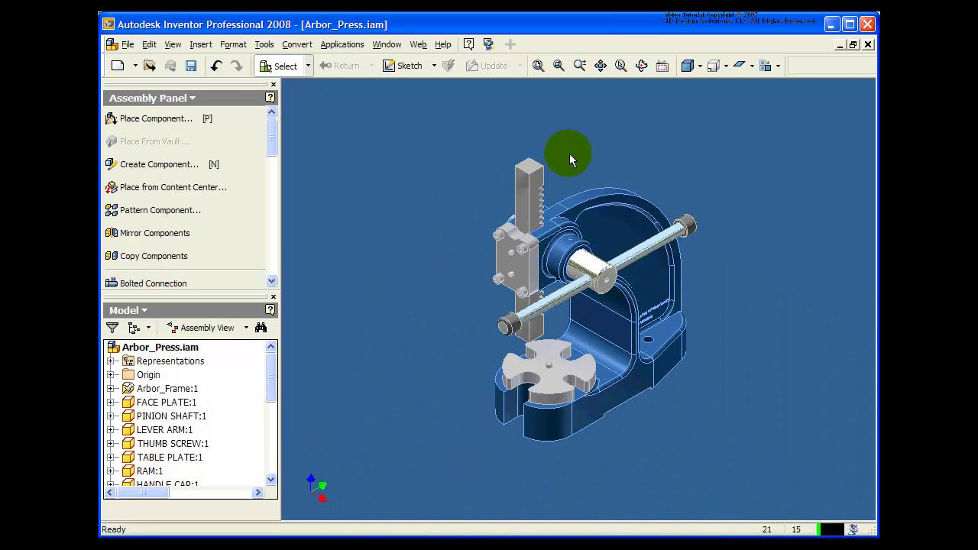
# Pan the arbor press up and to the left, and pan it back to the right.
pyautogui.click(601, 66)
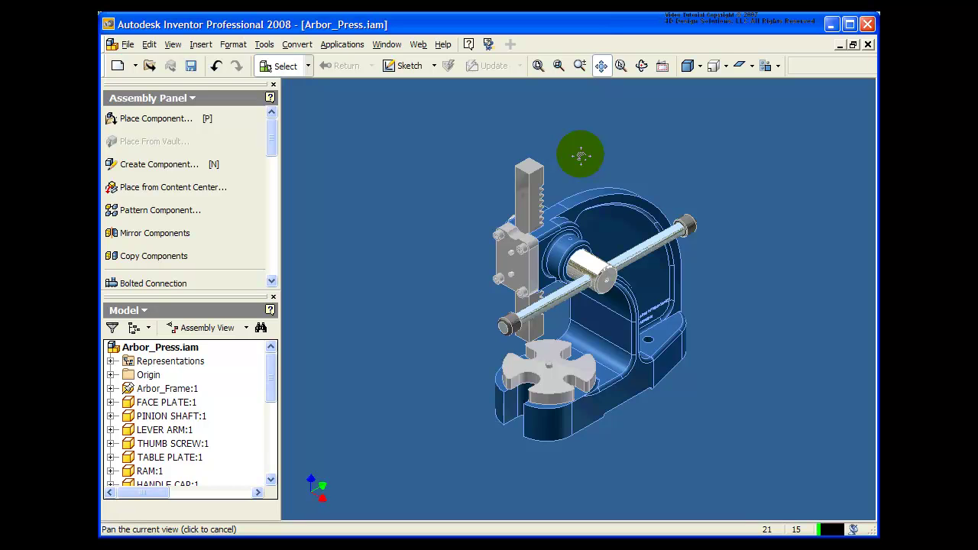
pyautogui.moveTo(580, 155); pyautogui.dragTo(560, 138)
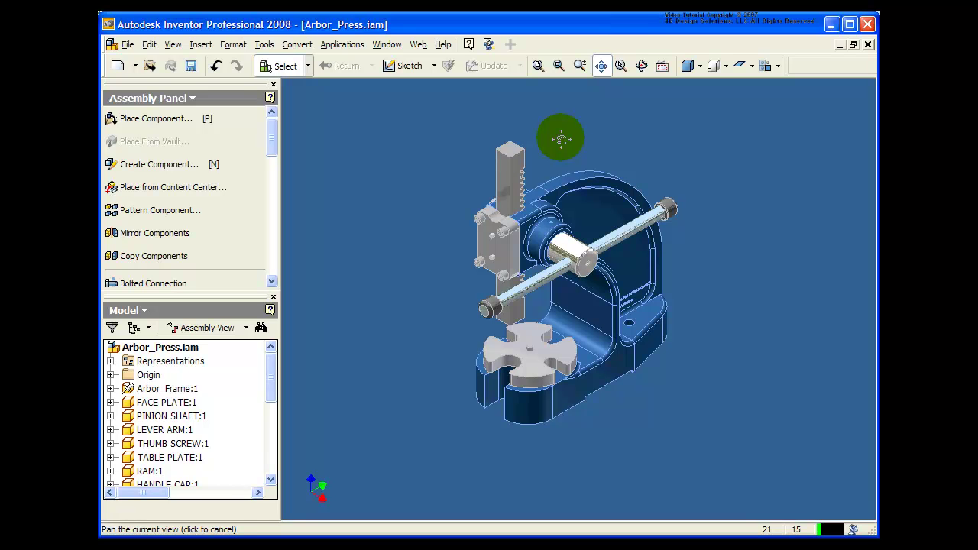
pyautogui.press('Escape')
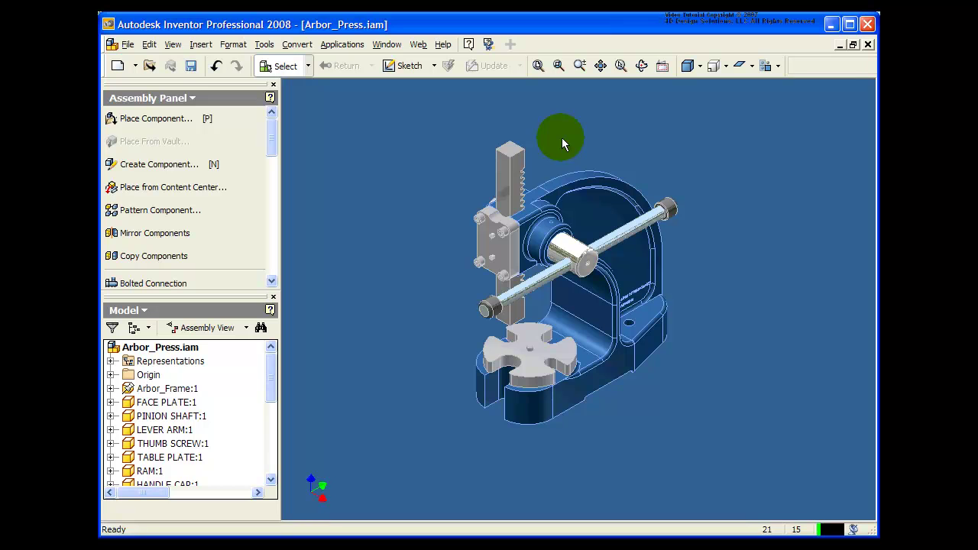
pyautogui.press('F2')
pyautogui.moveTo(561, 137); pyautogui.dragTo(581, 138)
pyautogui.press('Escape')
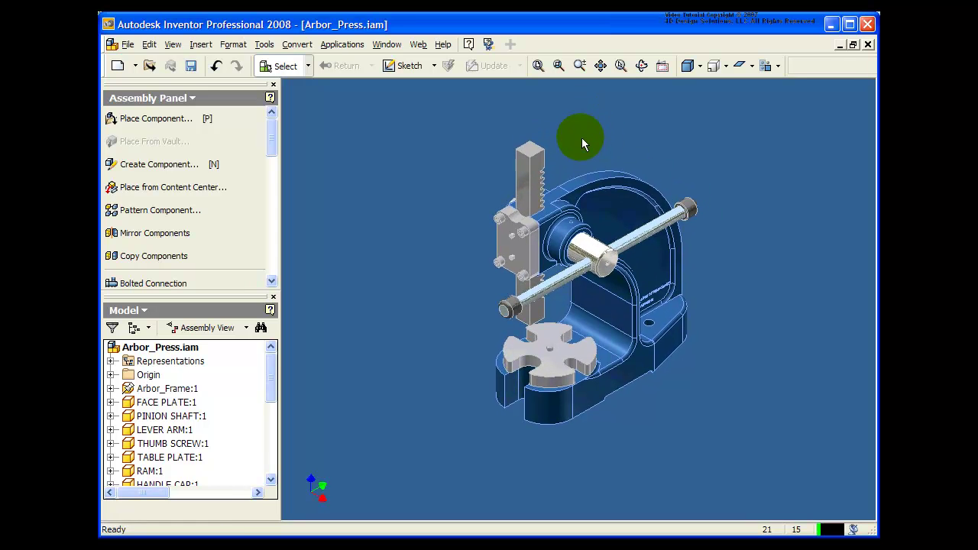
# Use Zoom Selected on the ram's side face and its top face, and return to the view of the whole press.
pyautogui.click(620, 67)
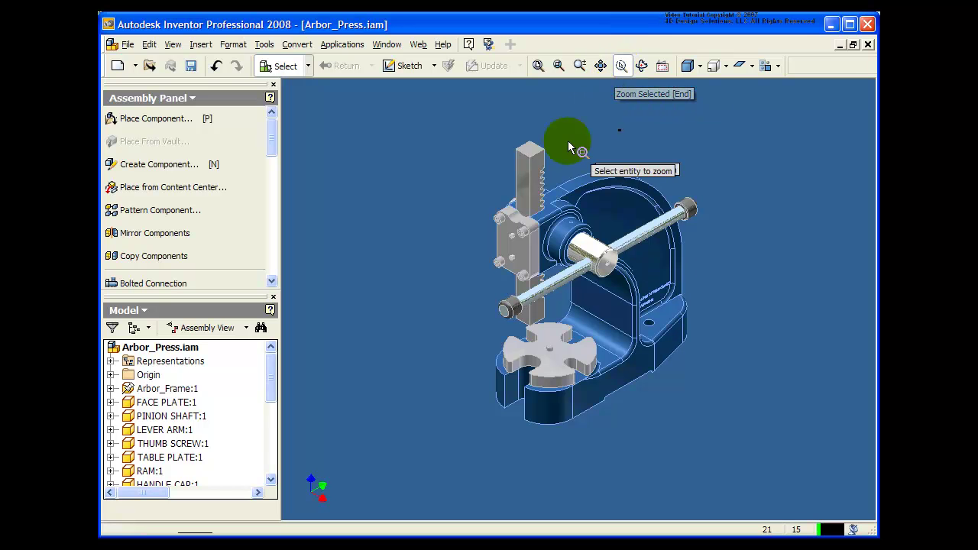
pyautogui.click(527, 187)
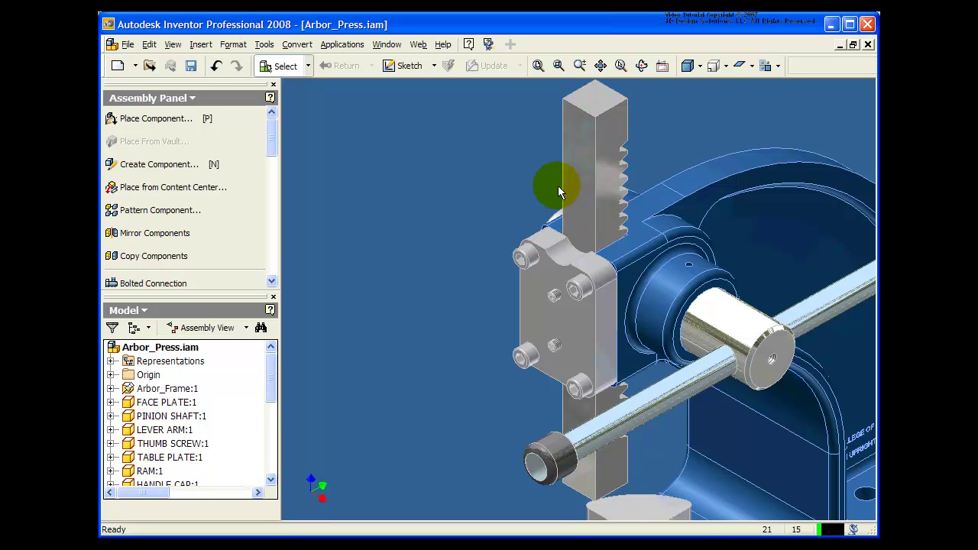
pyautogui.click(620, 67)
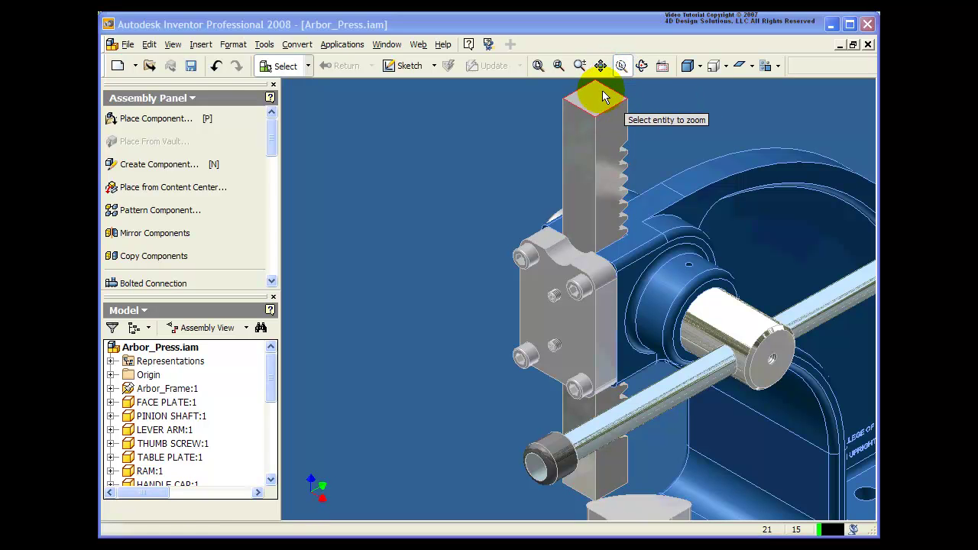
pyautogui.click(601, 98)
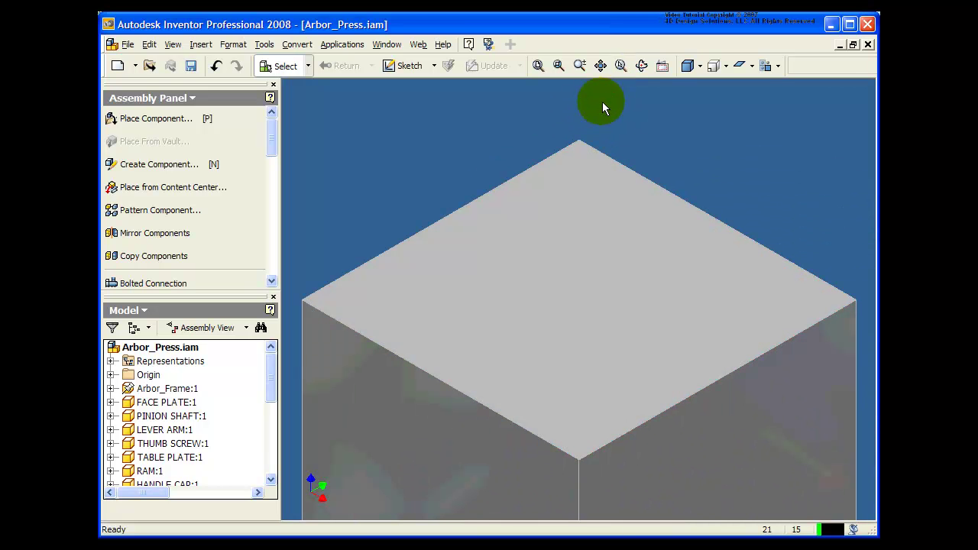
pyautogui.press('F5')
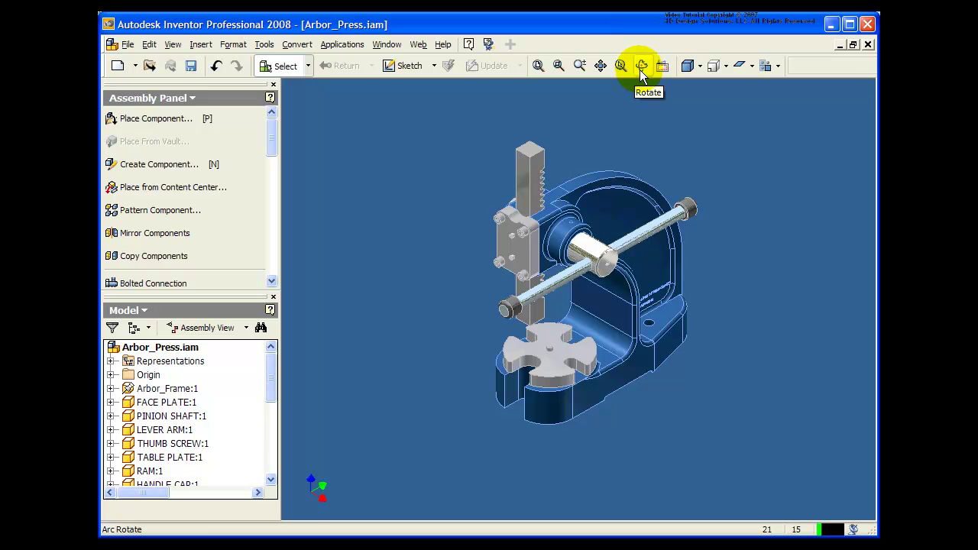
# Rotate the arbor press freely, around the screen centre, and about the horizontal and vertical axes to view it from different angles.
pyautogui.click(640, 69)
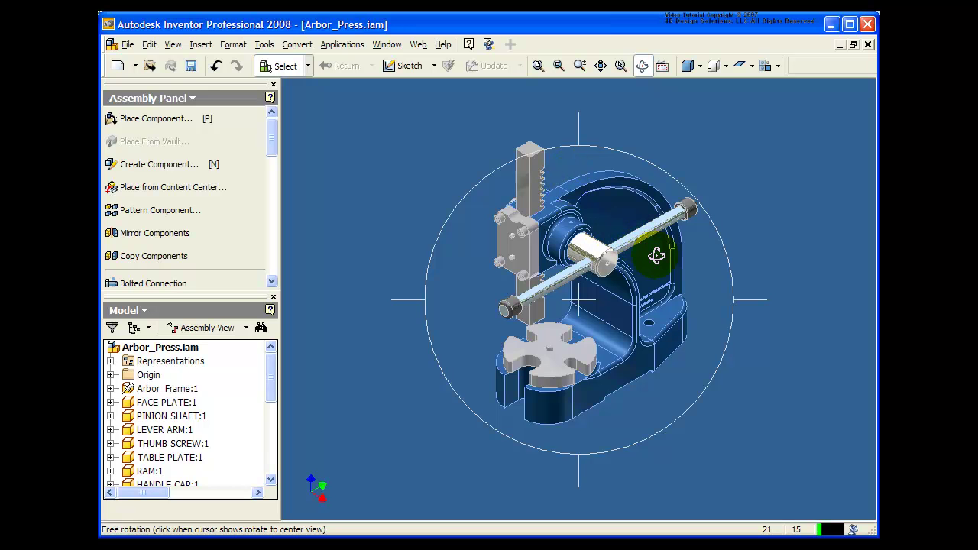
pyautogui.moveTo(646, 262); pyautogui.dragTo(594, 213)
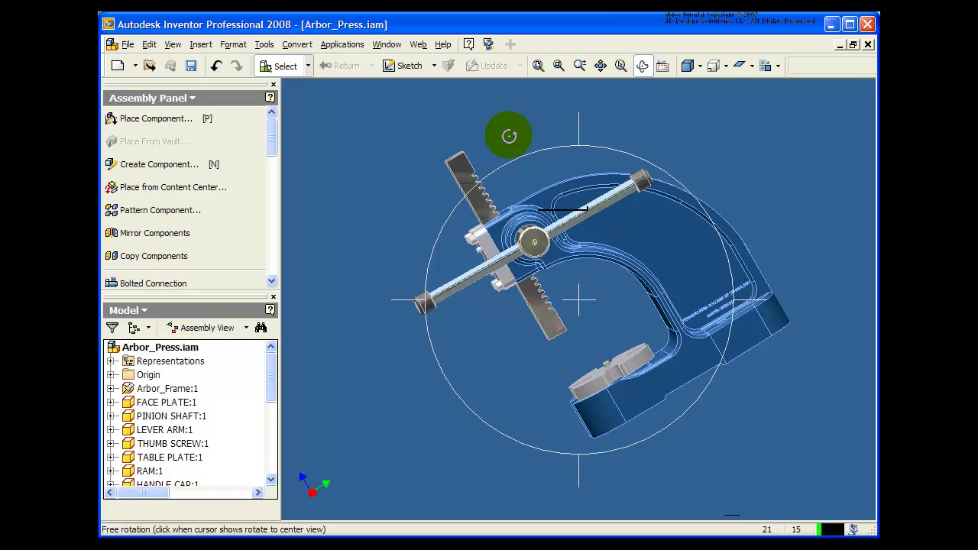
pyautogui.moveTo(504, 135); pyautogui.dragTo(524, 180)
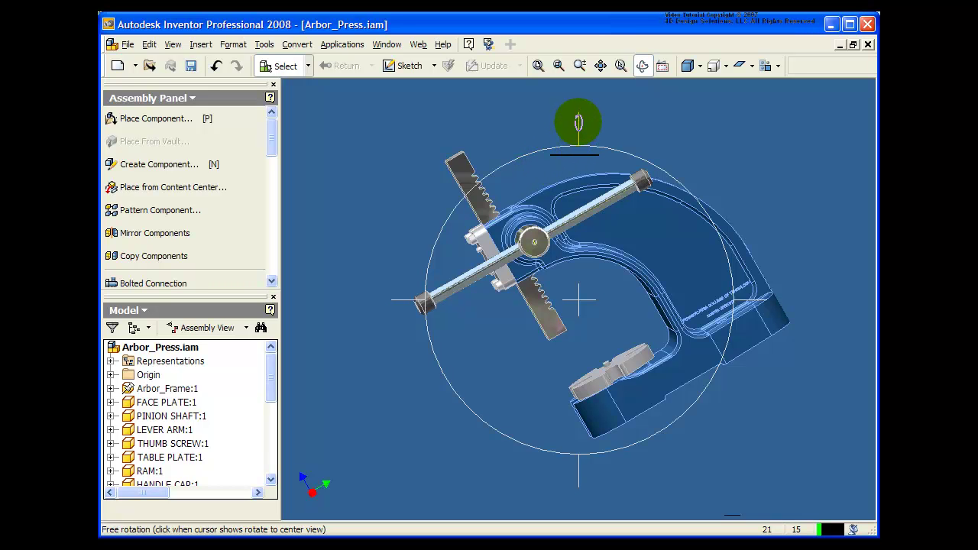
pyautogui.moveTo(578, 123)
pyautogui.mouseDown()
pyautogui.moveTo(567, 130)
pyautogui.moveTo(560, 247)
pyautogui.moveTo(571, 135)
pyautogui.mouseUp()
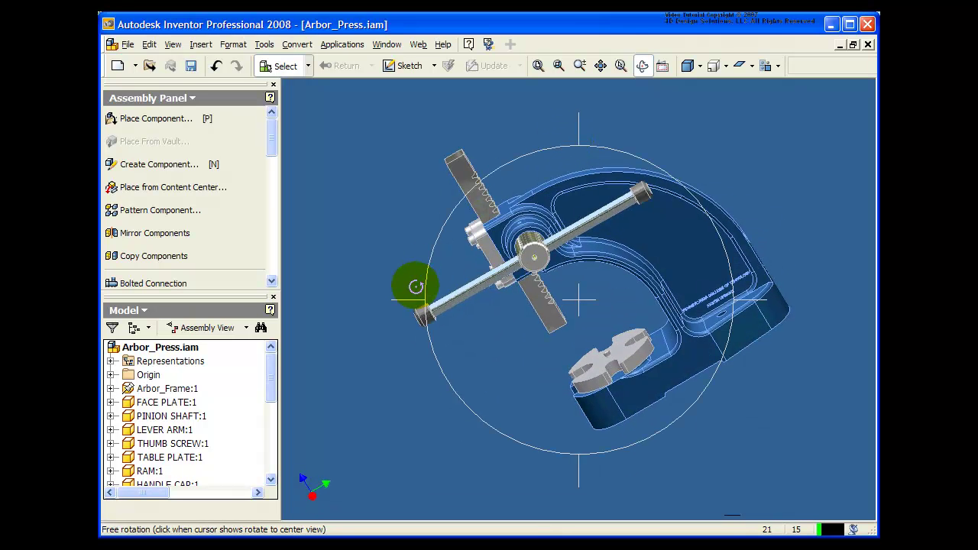
pyautogui.moveTo(404, 298); pyautogui.dragTo(415, 273)
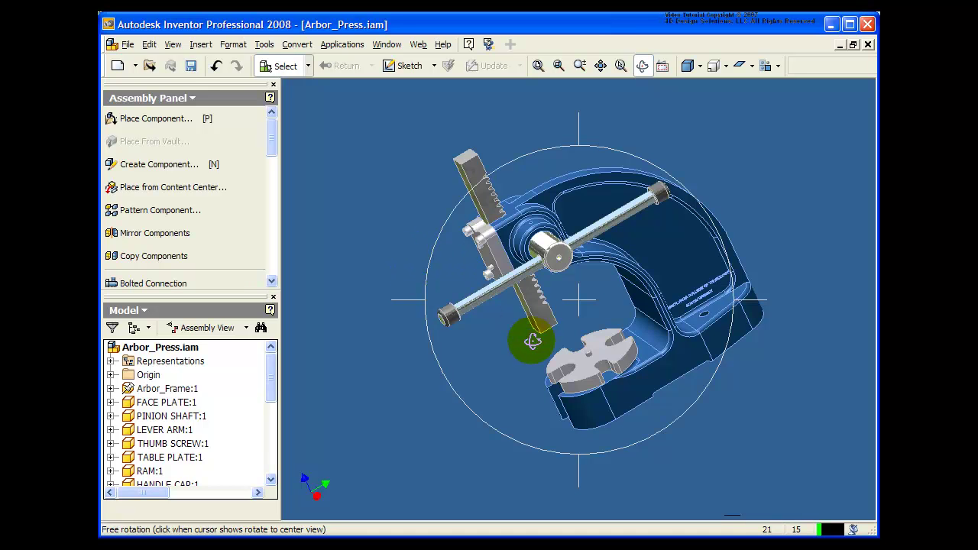
pyautogui.moveTo(528, 345); pyautogui.dragTo(482, 289)
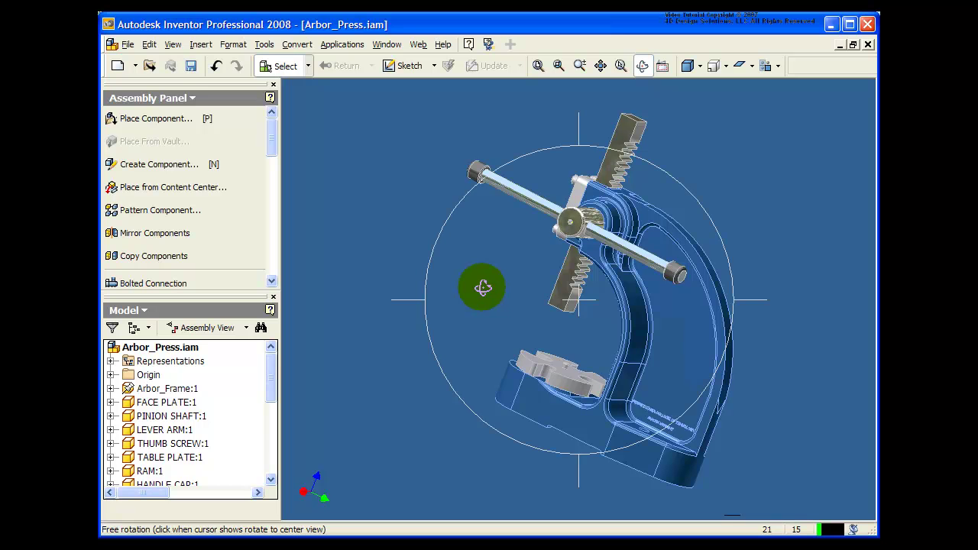
# Recentre the rotation view on picked points, orbit the press around the new centre, and end the rotation.
pyautogui.click(549, 197)
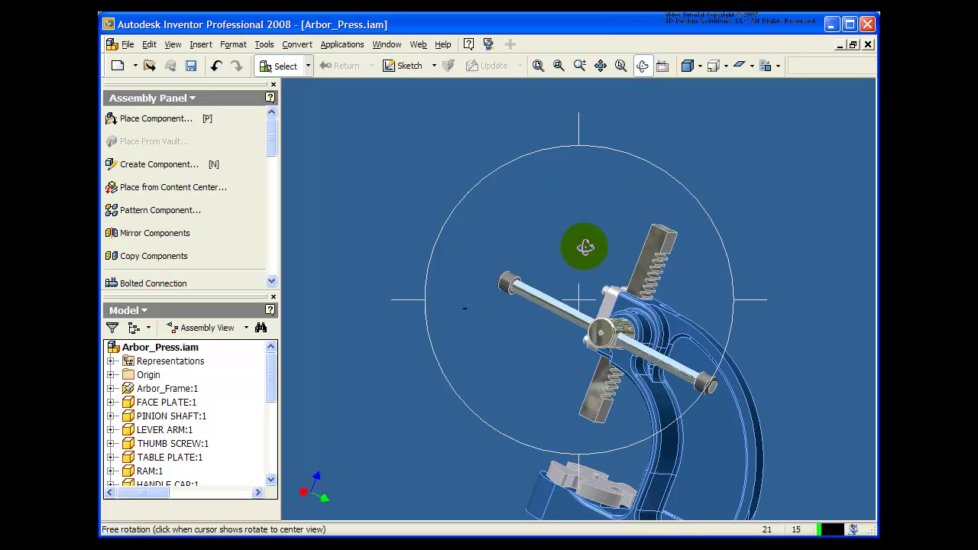
pyautogui.moveTo(692, 307); pyautogui.dragTo(681, 246)
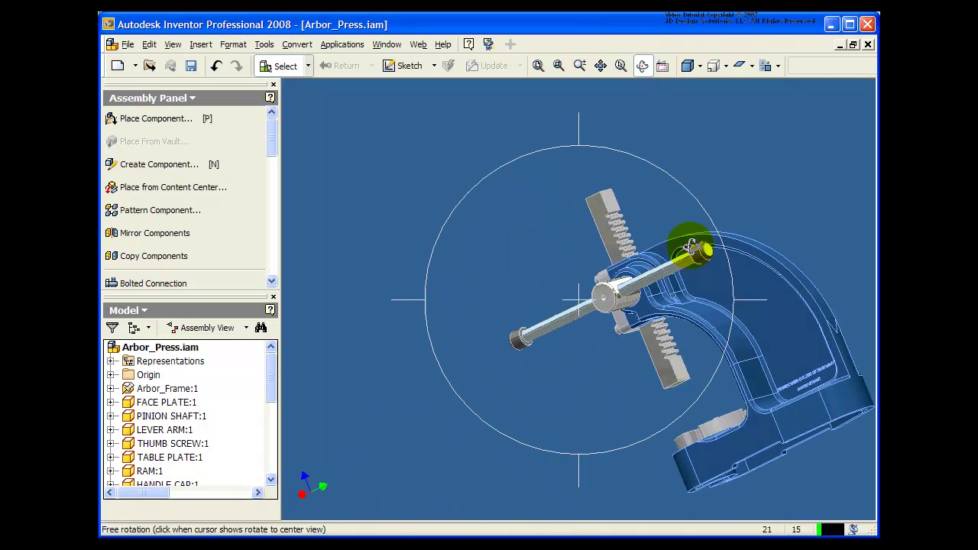
pyautogui.moveTo(677, 318); pyautogui.dragTo(678, 312)
pyautogui.click(678, 312)
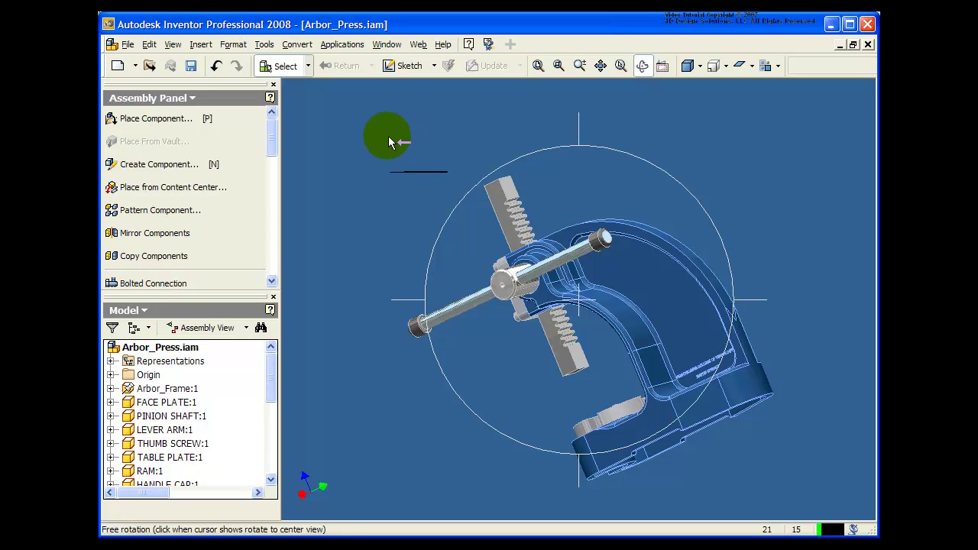
pyautogui.press('Escape')
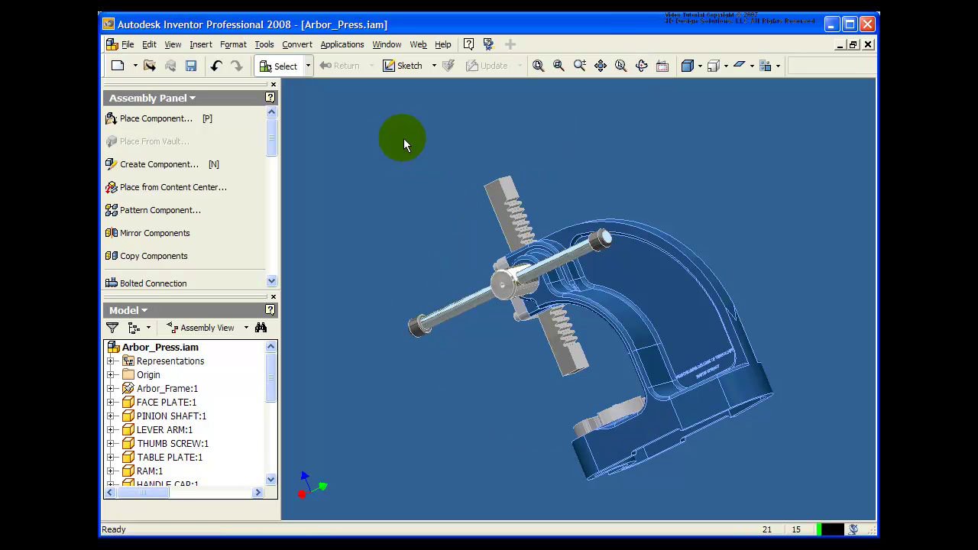
# Use the rotation's Common View to see the press in isometric from two different corners of the glass box.
pyautogui.click(640, 71)
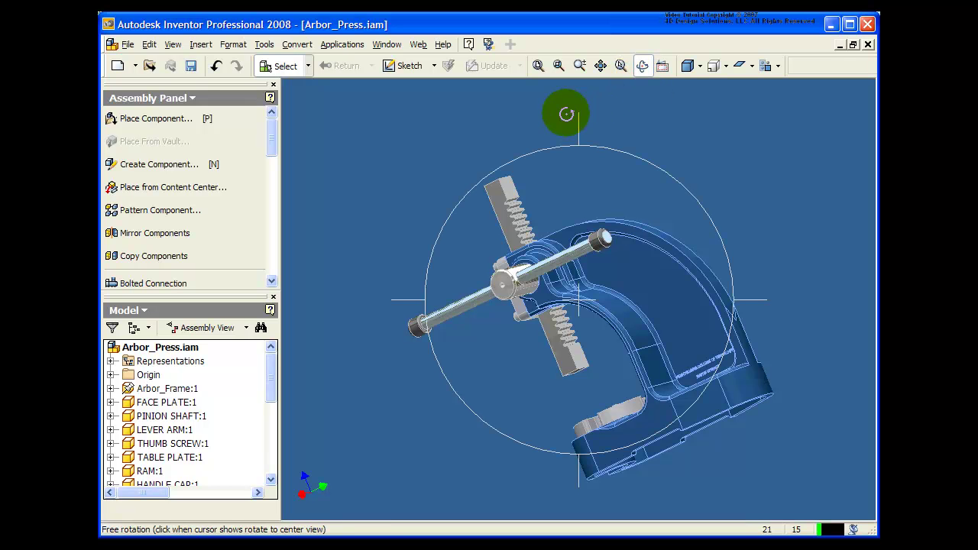
pyautogui.rightClick(451, 124)
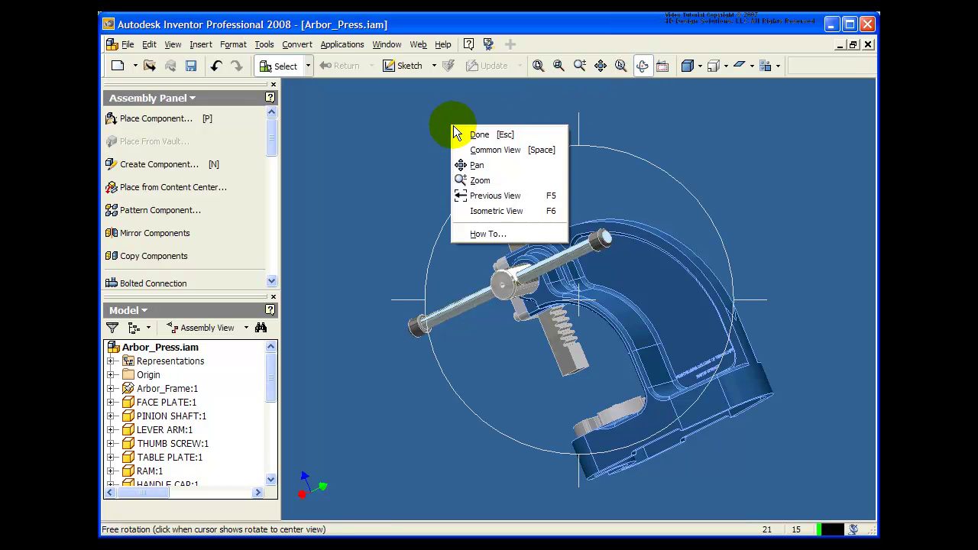
pyautogui.click(522, 151)
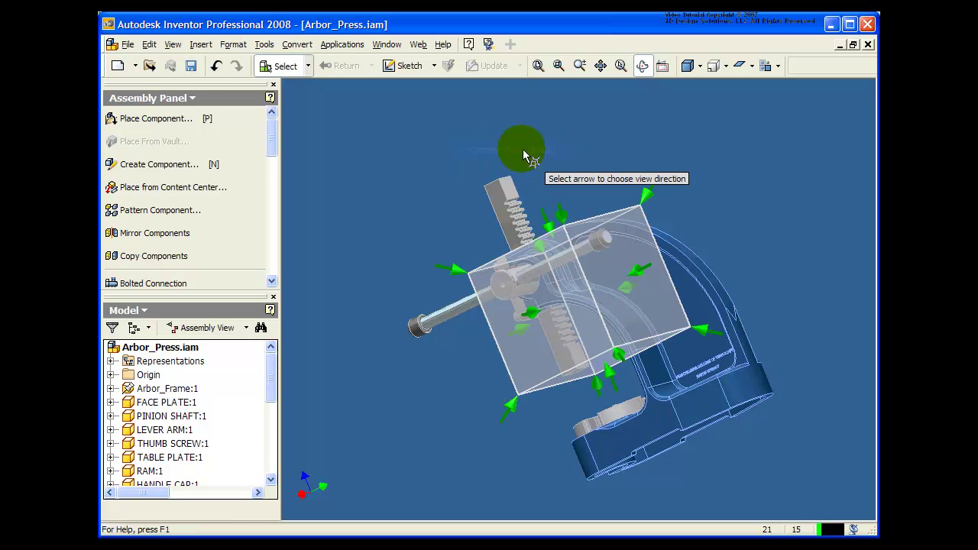
pyautogui.click(455, 271)
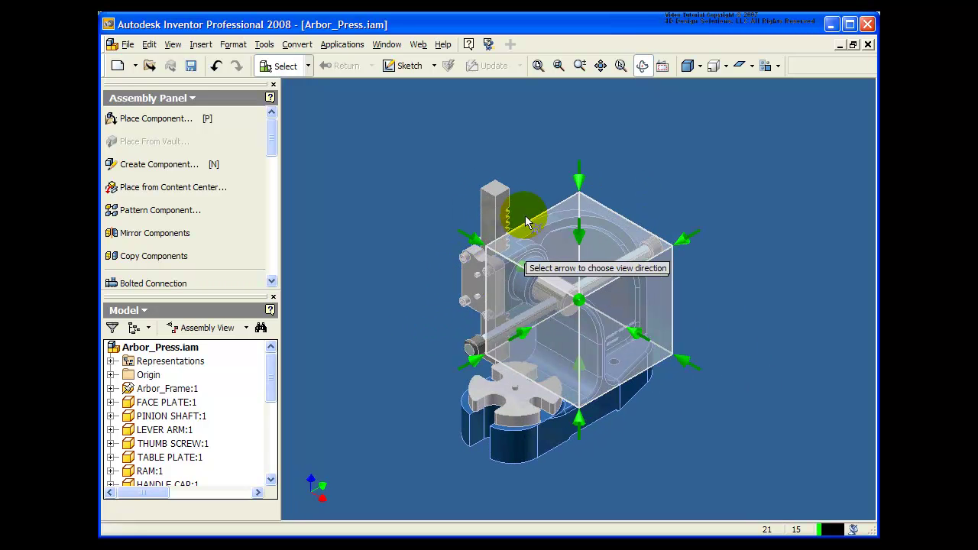
pyautogui.click(683, 252)
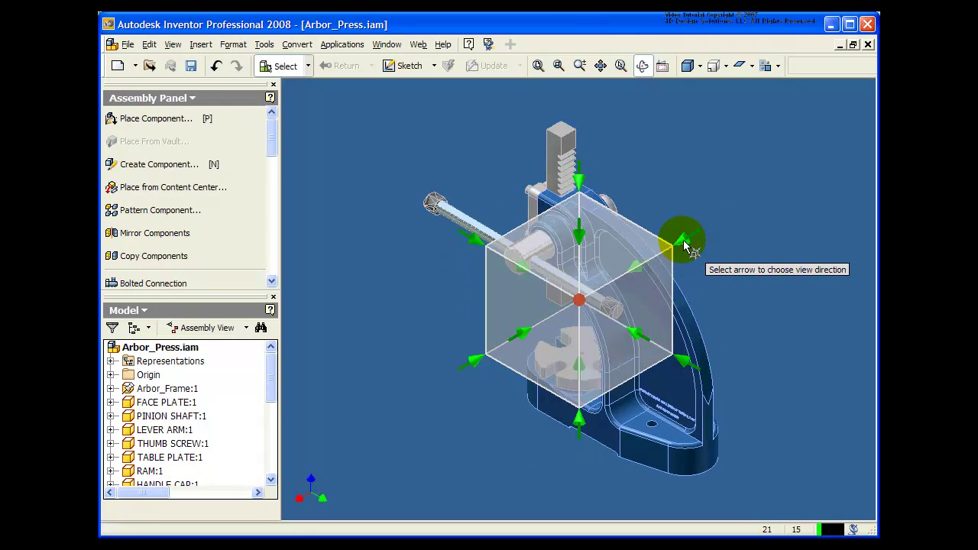
# Use Common View to face the press straight on, roll it by 90-degree turns both ways, pick an isometric corner, and end the rotation.
pyautogui.click(634, 333)
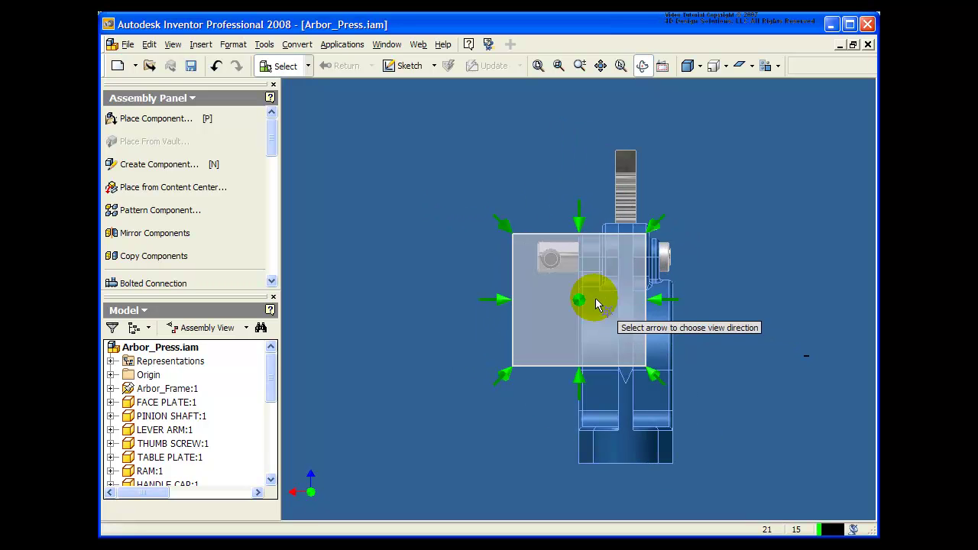
pyautogui.click(537, 240)
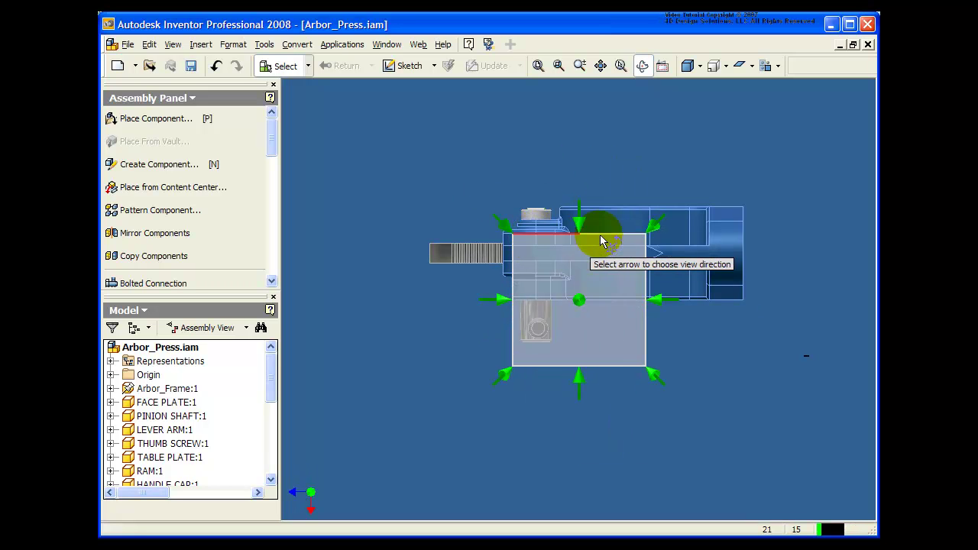
pyautogui.click(610, 240)
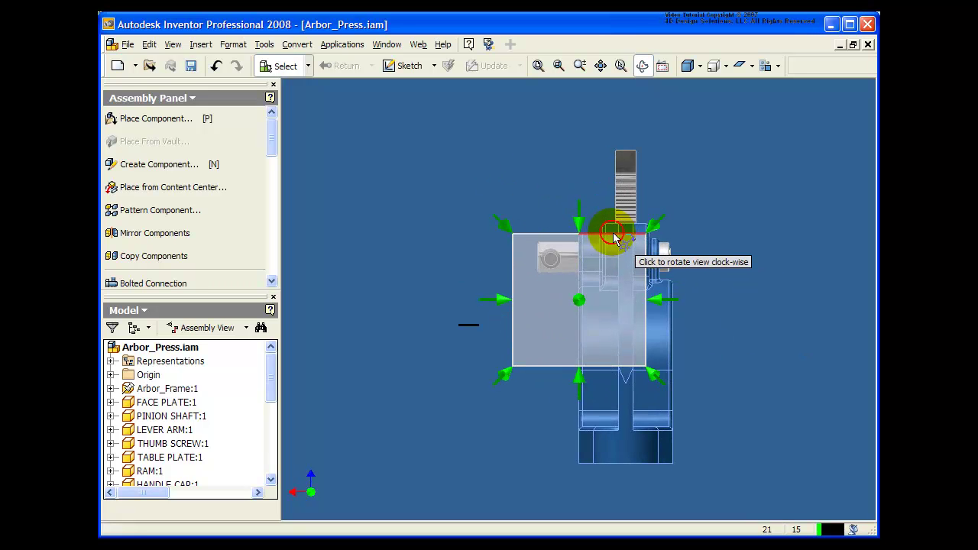
pyautogui.click(614, 237)
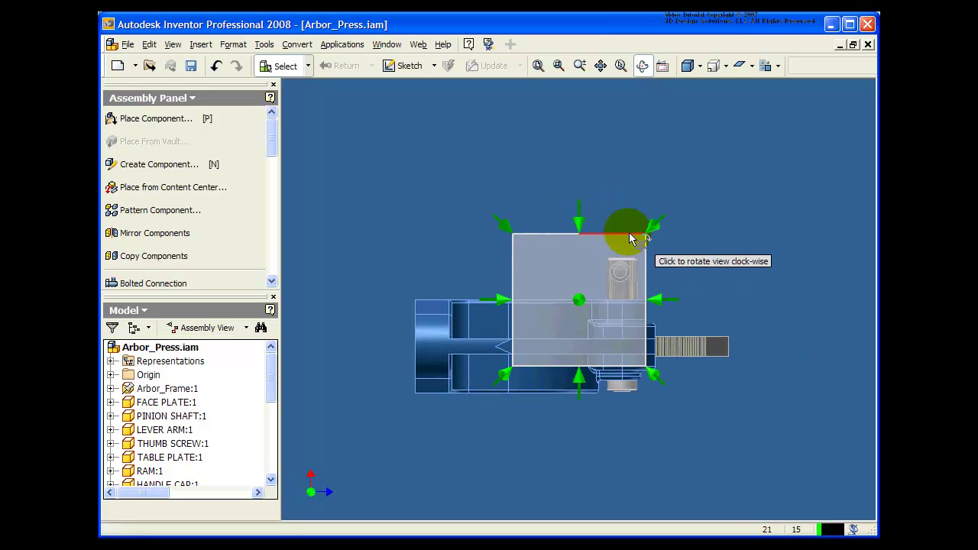
pyautogui.click(650, 228)
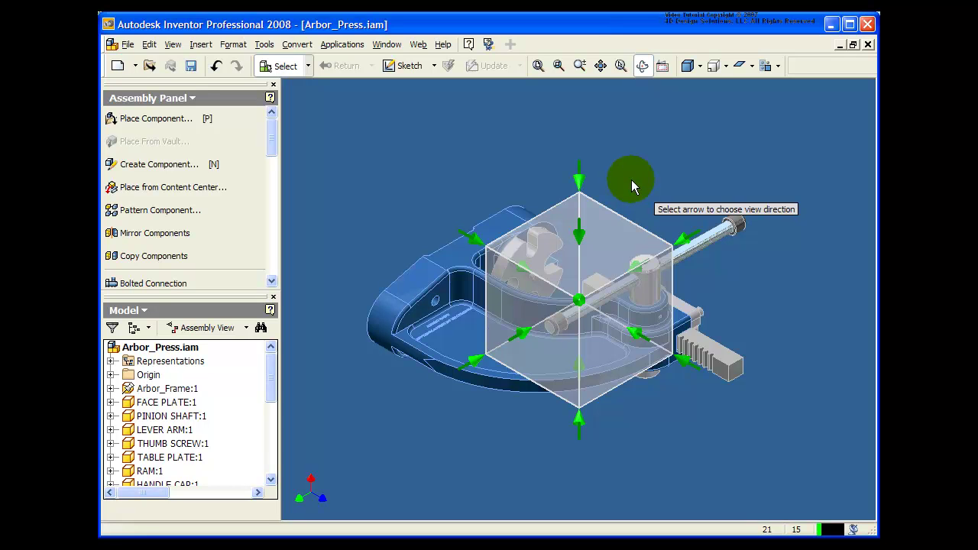
pyautogui.rightClick(632, 182)
pyautogui.click(653, 191)
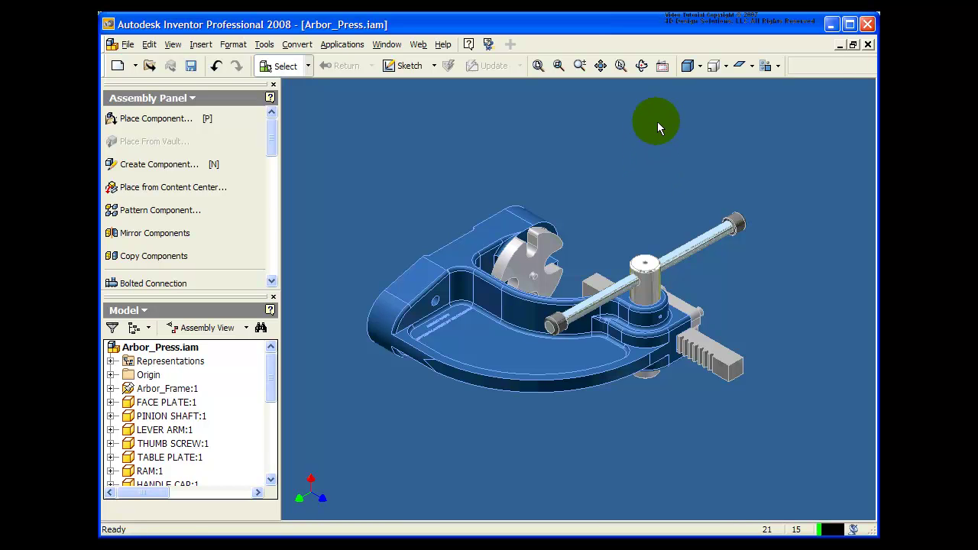
# Use Look At on the flat side face of the press frame to view the press square to that face.
pyautogui.click(661, 69)
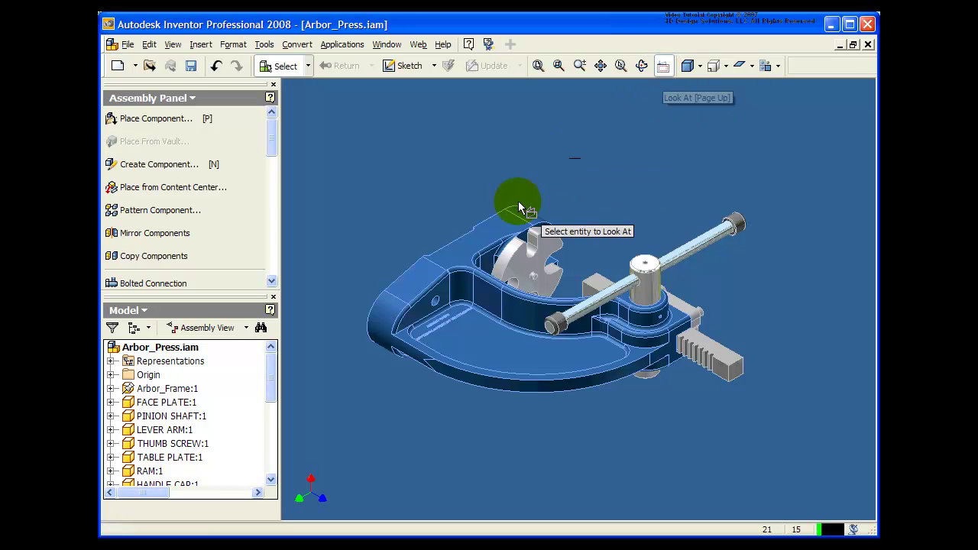
pyautogui.click(497, 231)
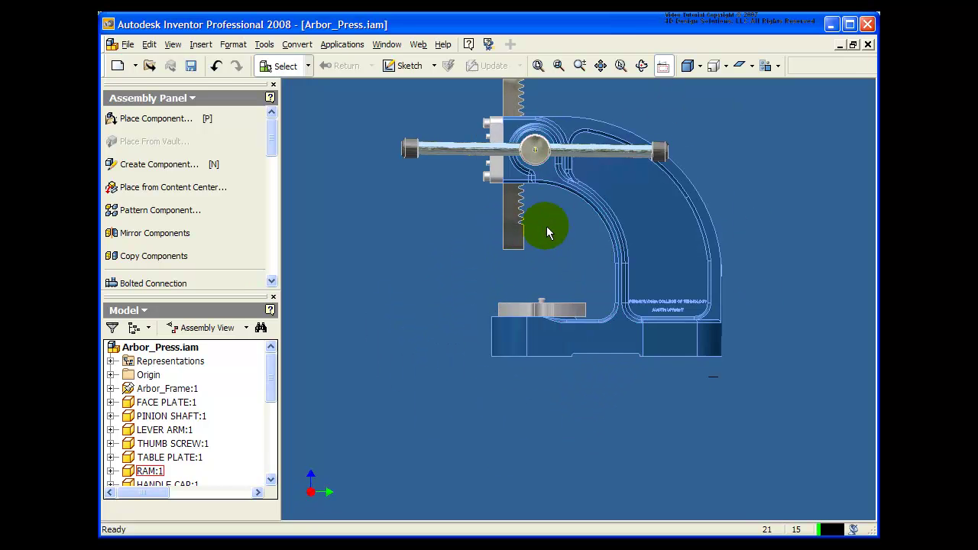
pyautogui.click(596, 333)
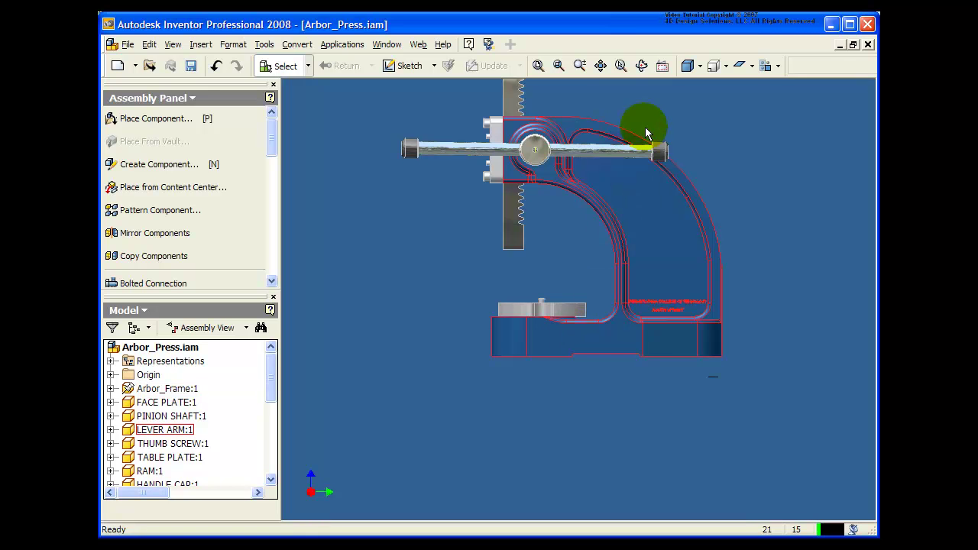
# Restart Look At and expand FACE PLATE:1 in the model tree to view its origin and work plane as possible targets, then collapse it.
pyautogui.click(661, 70)
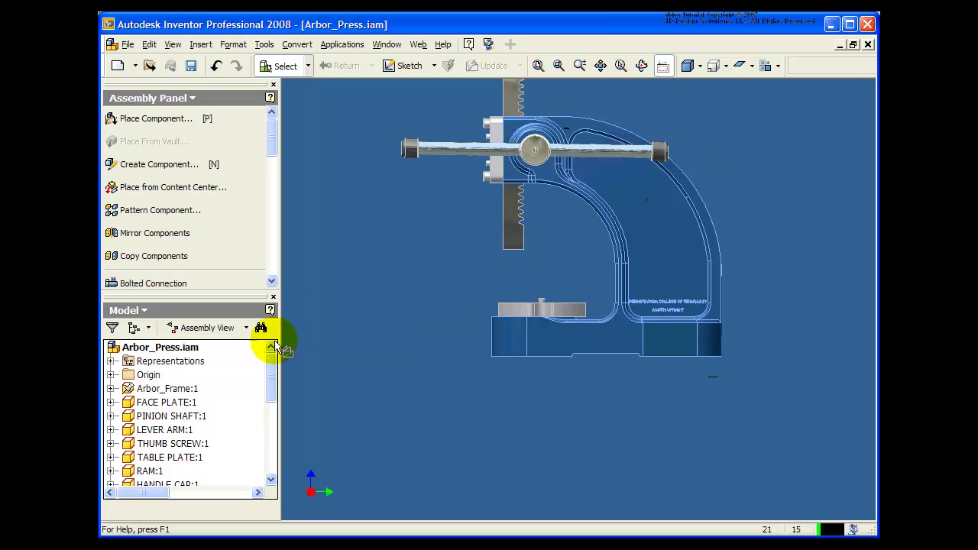
pyautogui.click(111, 403)
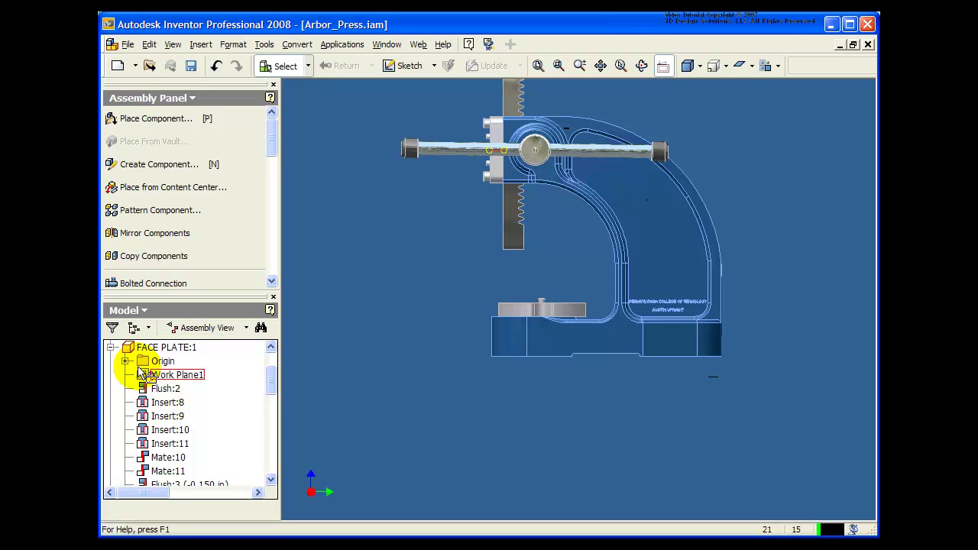
pyautogui.click(111, 348)
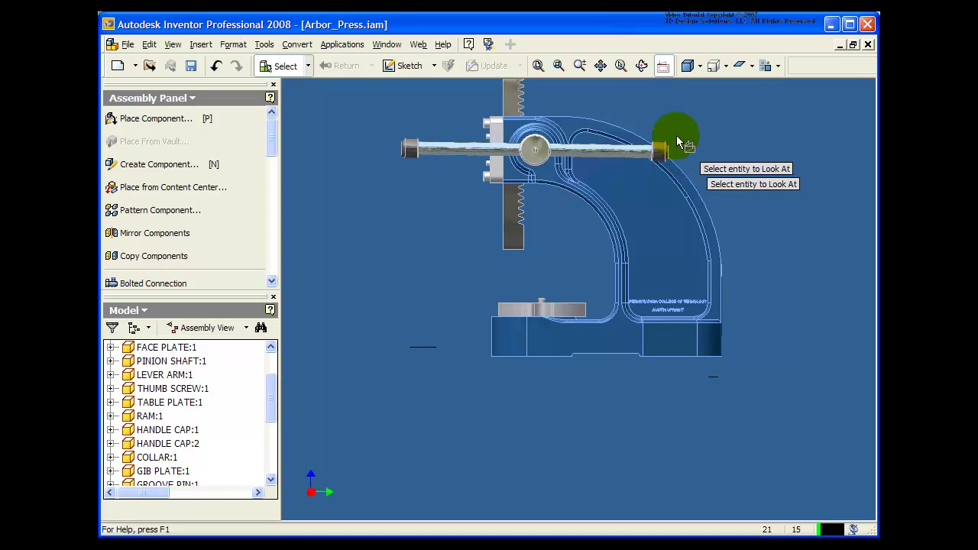
# Return the arbor press to the isometric view and end Look At.
pyautogui.rightClick(615, 105)
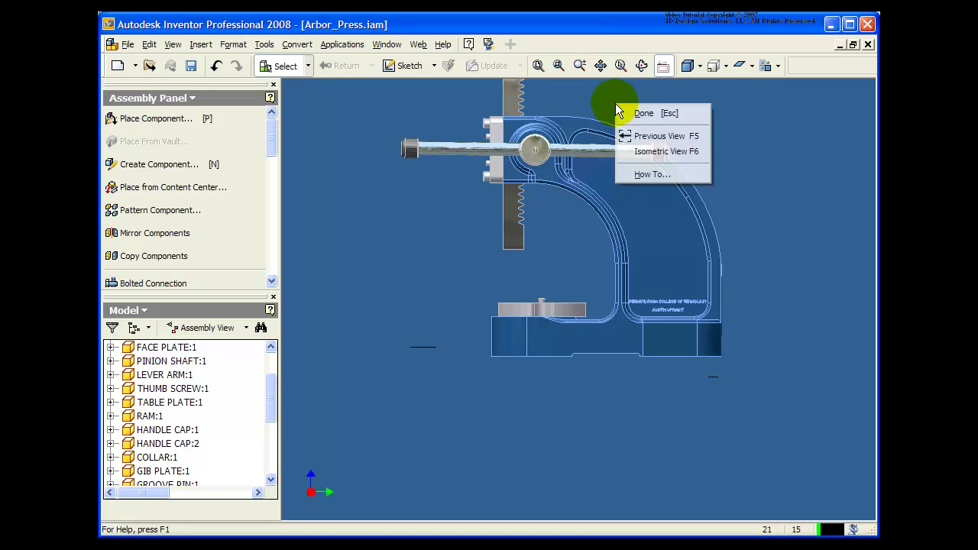
pyautogui.click(671, 152)
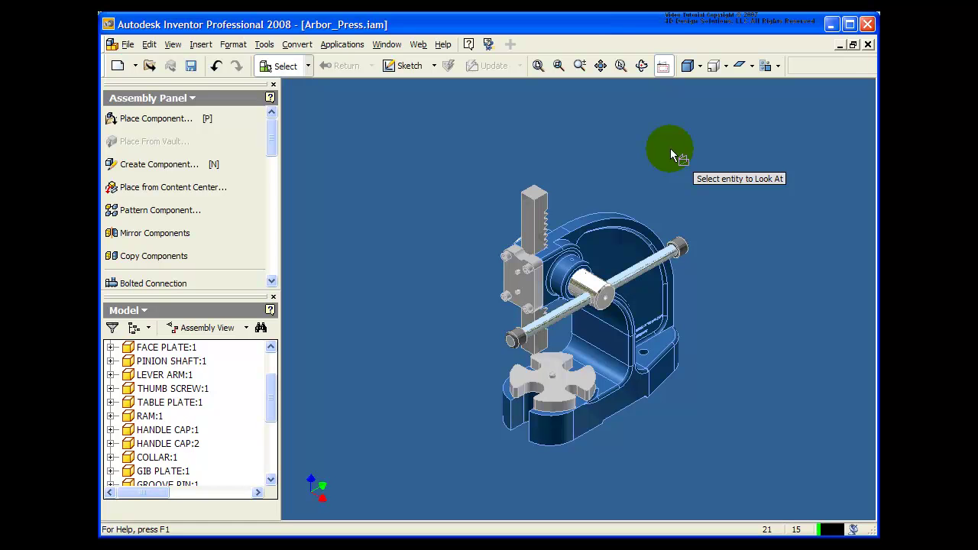
pyautogui.press('Escape')
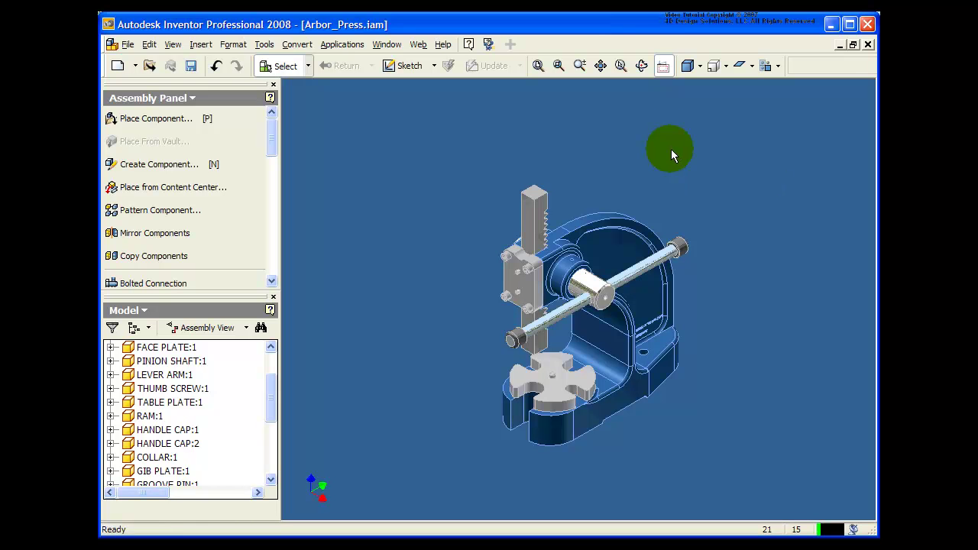
# Switch the assembly to Hidden Edge Display and examine the hidden edges around the face plate and pinion shaft up close.
pyautogui.click(698, 67)
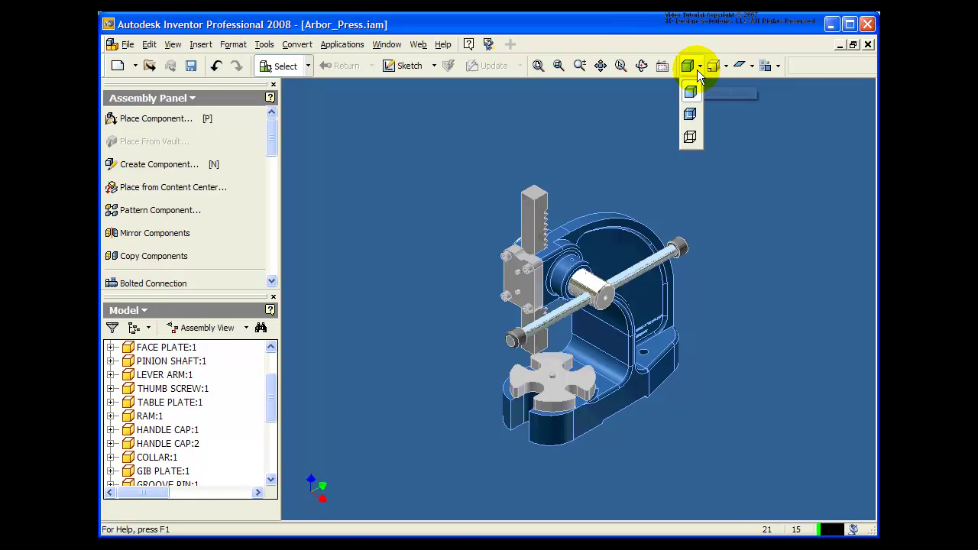
pyautogui.click(692, 114)
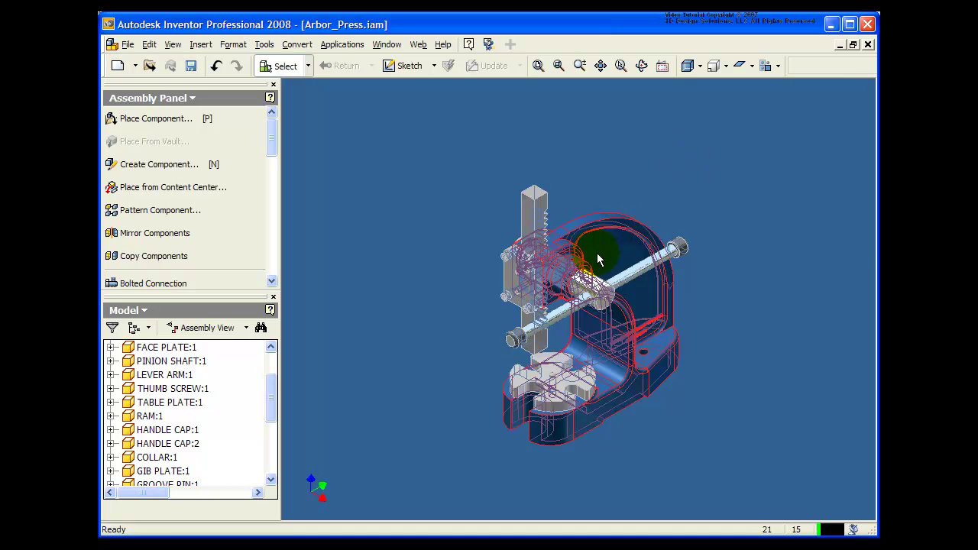
pyautogui.scroll(3, 595, 253)
pyautogui.scroll(2, 540, 250)
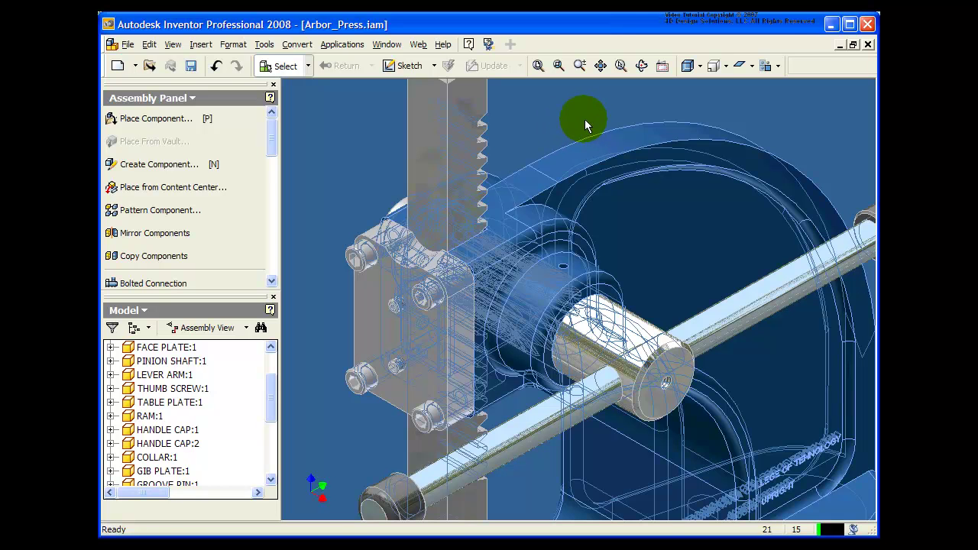
# Switch the assembly to Wireframe Display and bring the whole press back into view.
pyautogui.click(699, 68)
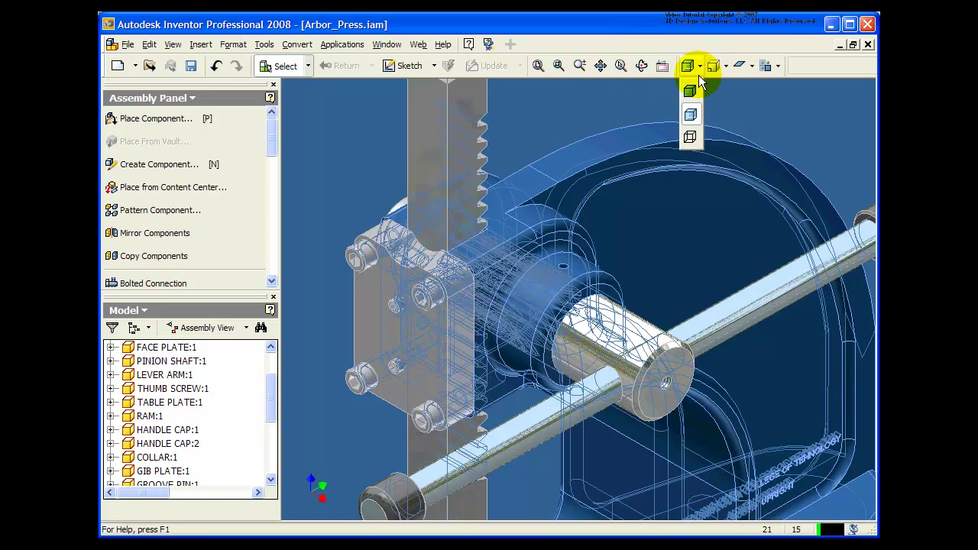
pyautogui.click(690, 139)
pyautogui.scroll(-5, 610, 229)
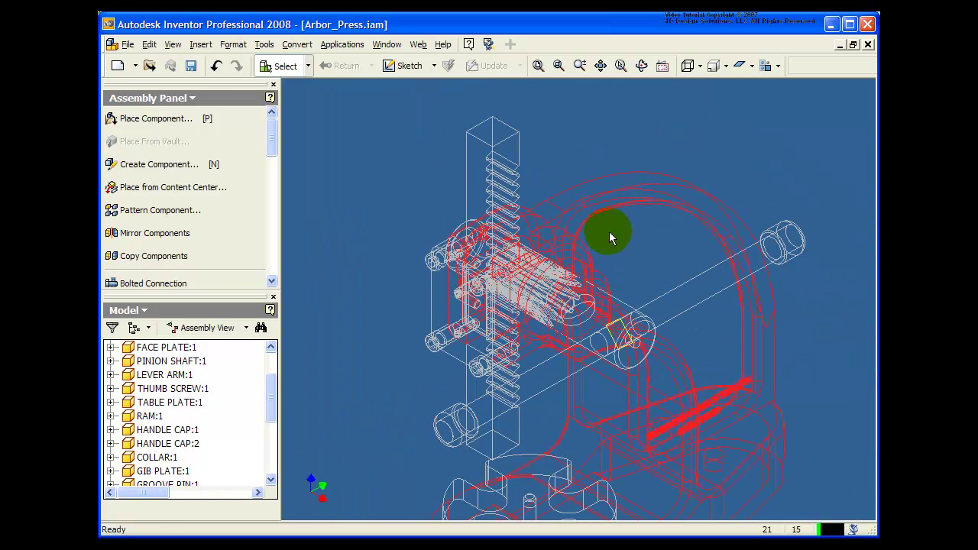
pyautogui.scroll(-2, 604, 238)
pyautogui.moveTo(606, 245); pyautogui.dragTo(585, 203, button='middle')
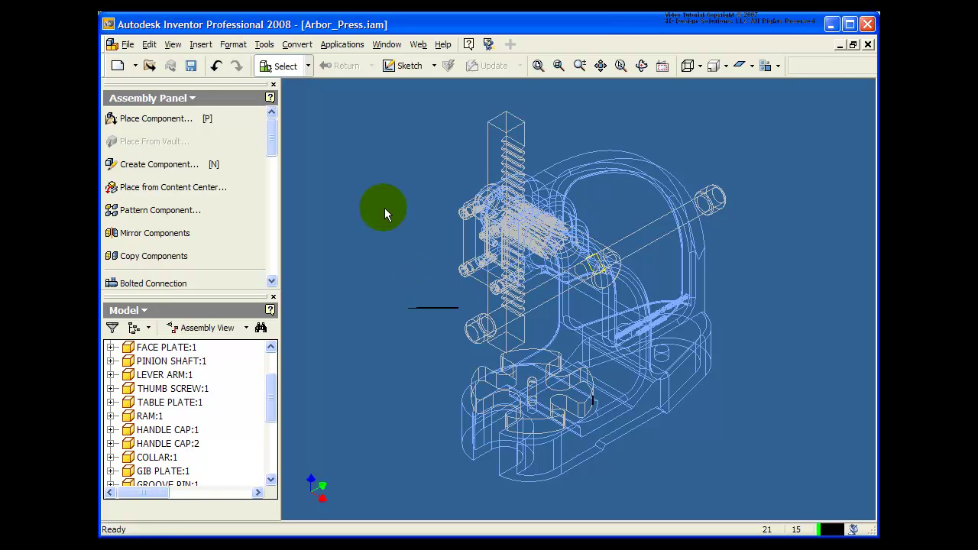
# Enable depth dimming for the wireframe display mode in the application's display options, keeping the model visible beside the dialog.
pyautogui.click(265, 45)
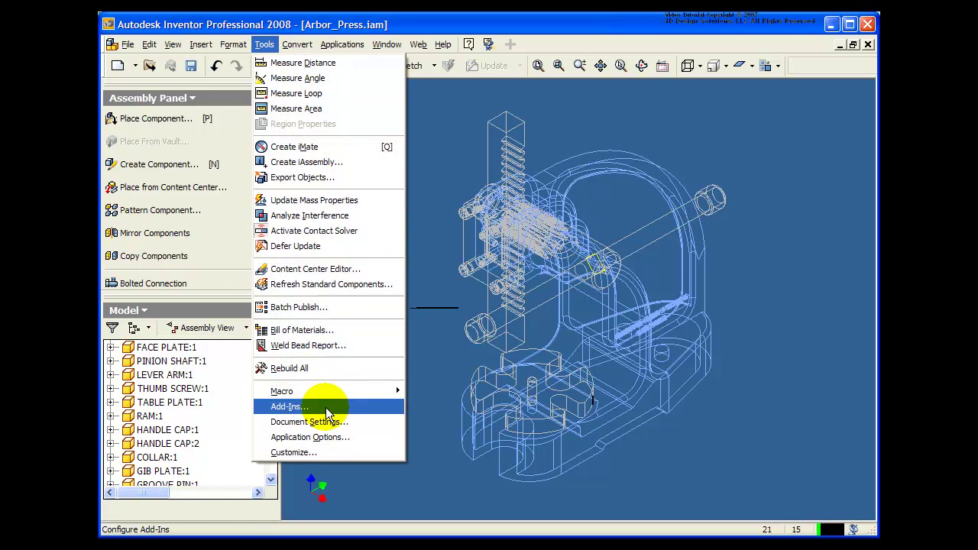
pyautogui.click(334, 436)
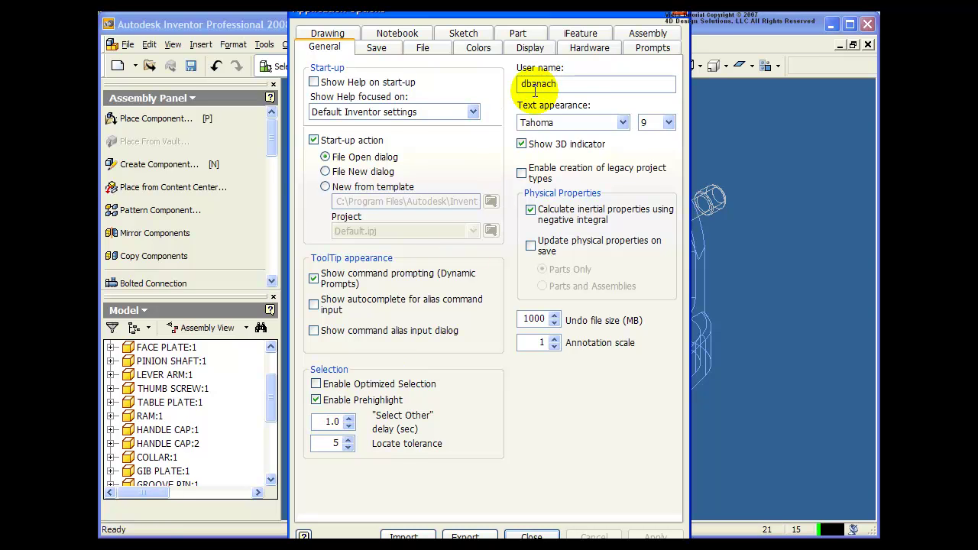
pyautogui.click(529, 48)
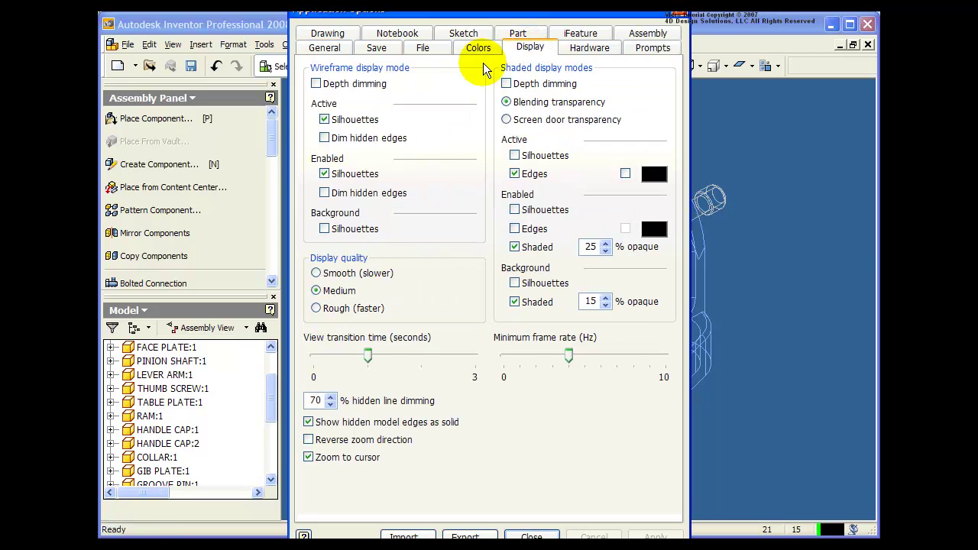
pyautogui.click(317, 84)
pyautogui.moveTo(421, 13); pyautogui.dragTo(300, 15)
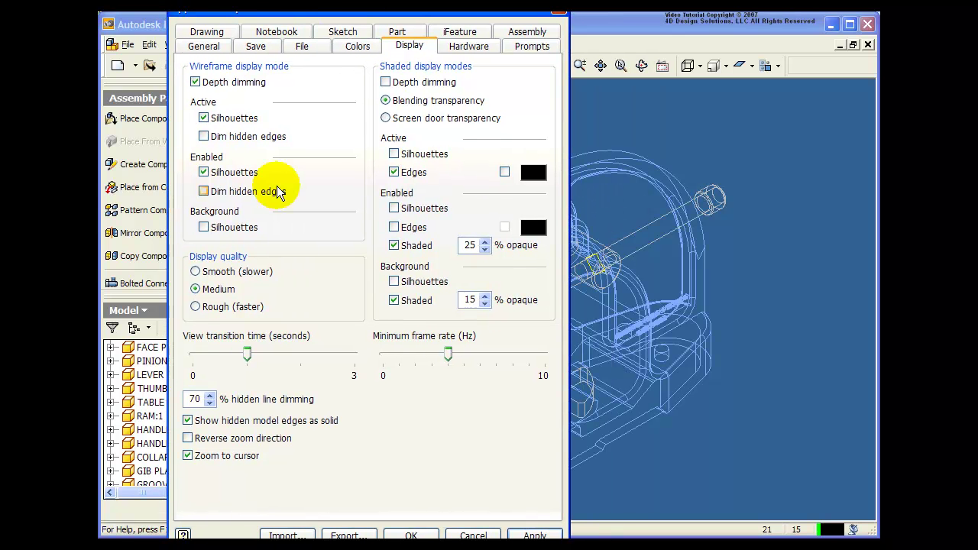
# Set hidden line dimming to 90% and apply the display options.
pyautogui.click(199, 397)
pyautogui.moveTo(200, 398); pyautogui.dragTo(186, 396)
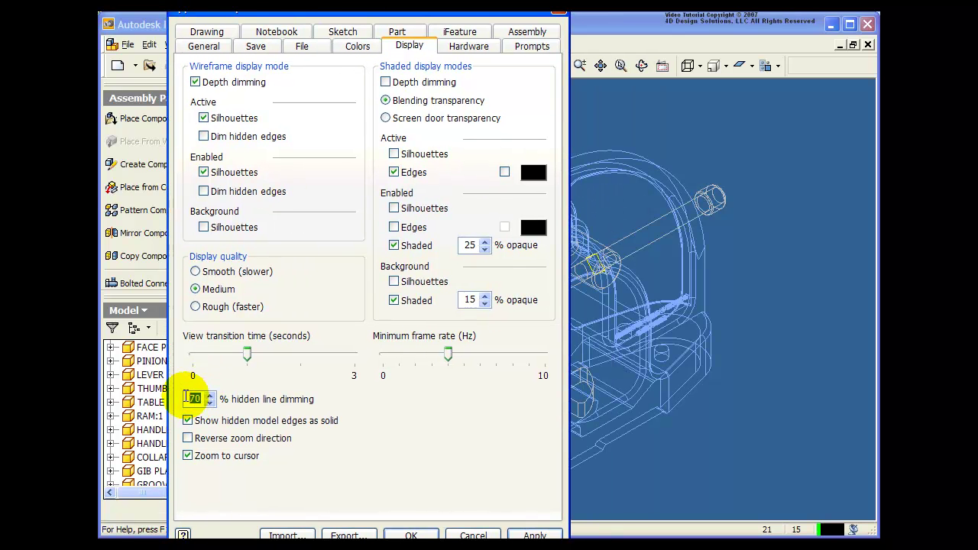
pyautogui.write('90')
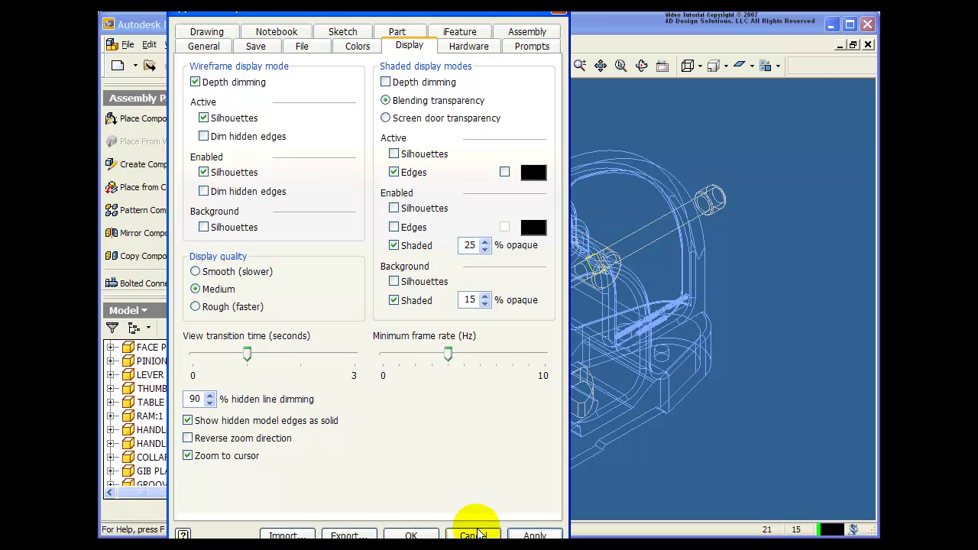
pyautogui.click(531, 535)
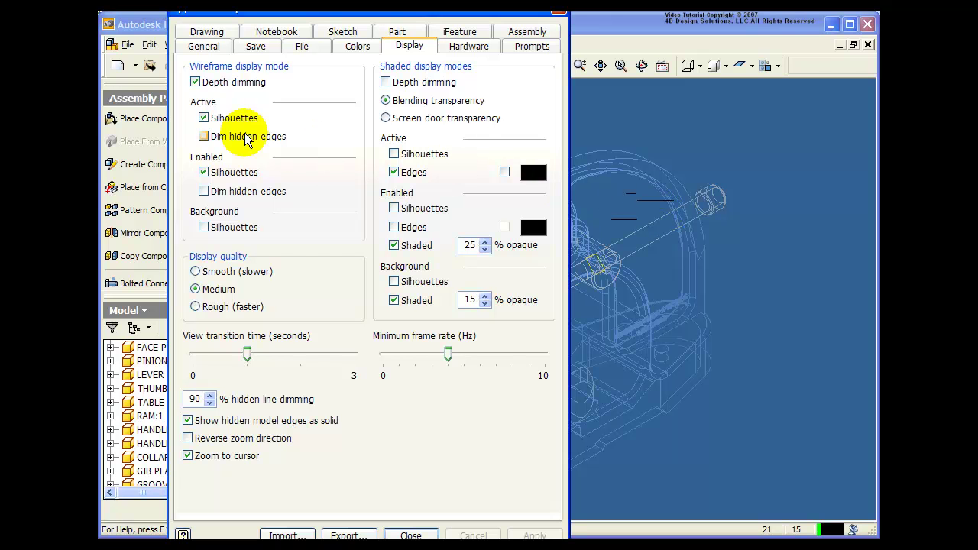
# Enable Dim hidden edges for active components in wireframe display, apply it, and uncover more of the model behind the dialog.
pyautogui.click(204, 137)
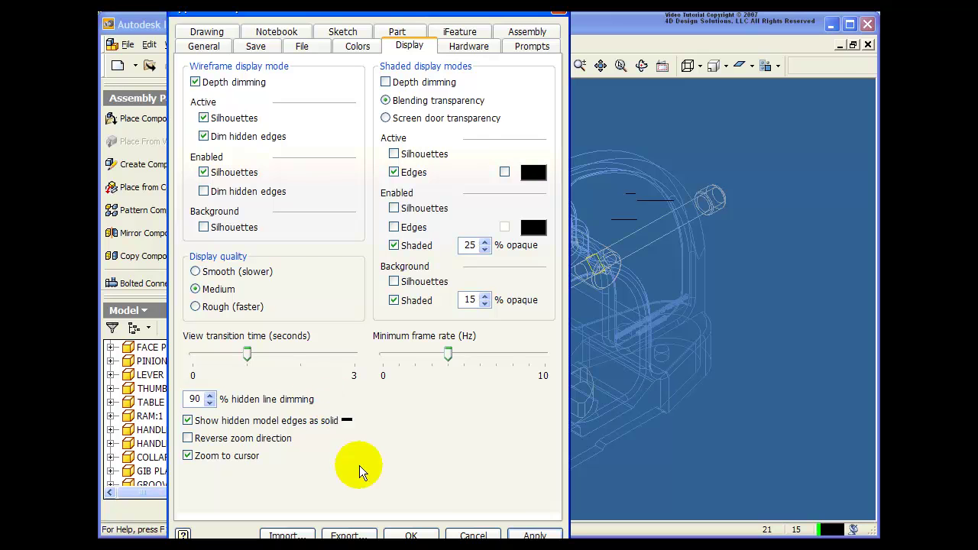
pyautogui.click(522, 535)
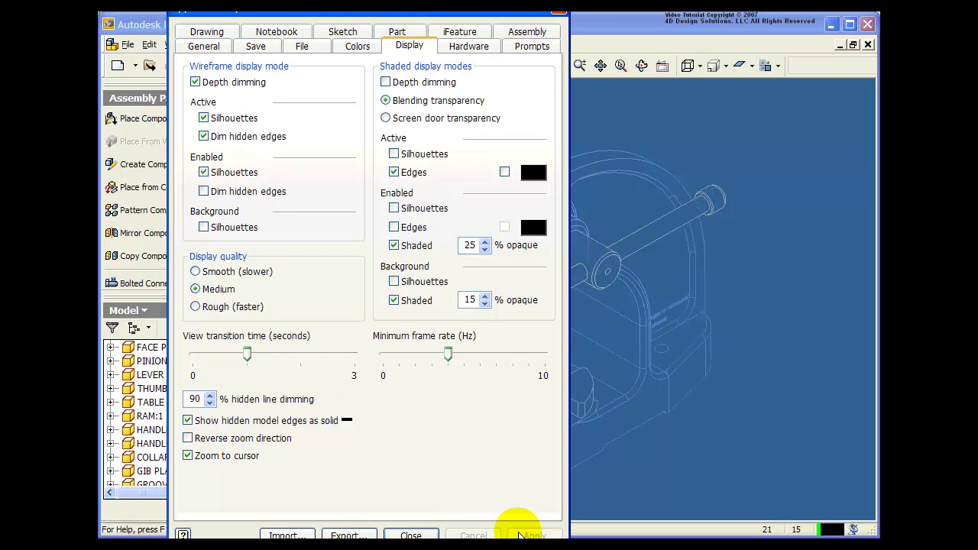
pyautogui.moveTo(408, 15); pyautogui.dragTo(346, 14)
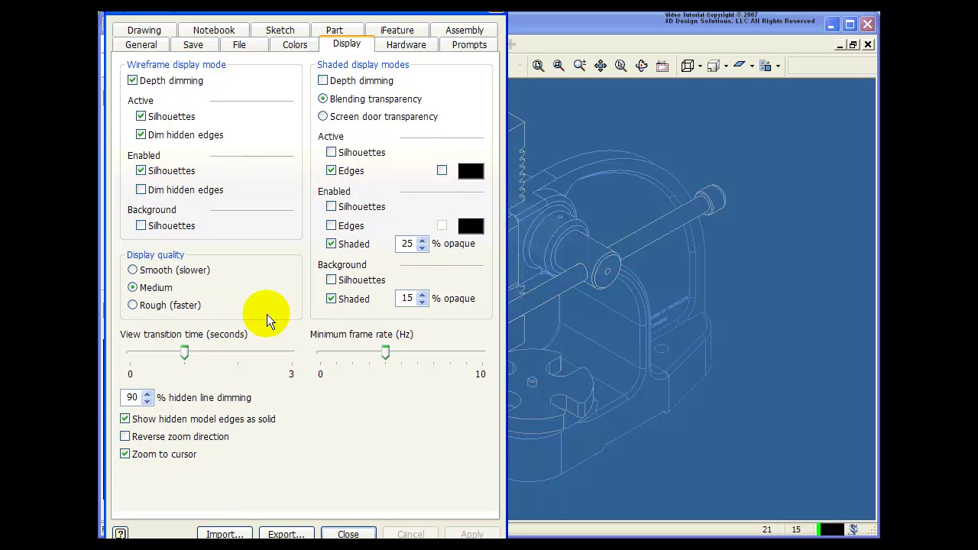
# Set hidden line dimming to 100%, apply the change, and close the application options.
pyautogui.doubleClick(134, 398)
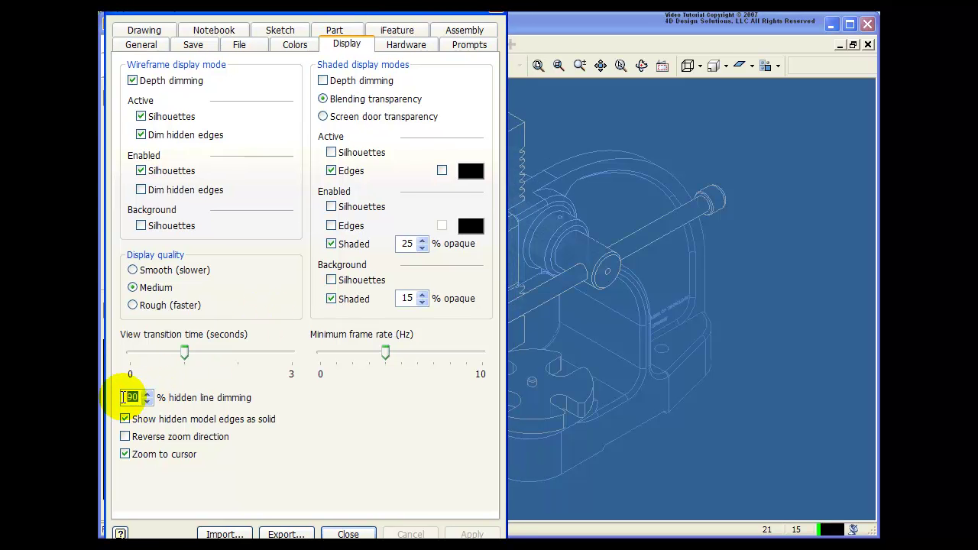
pyautogui.write('100')
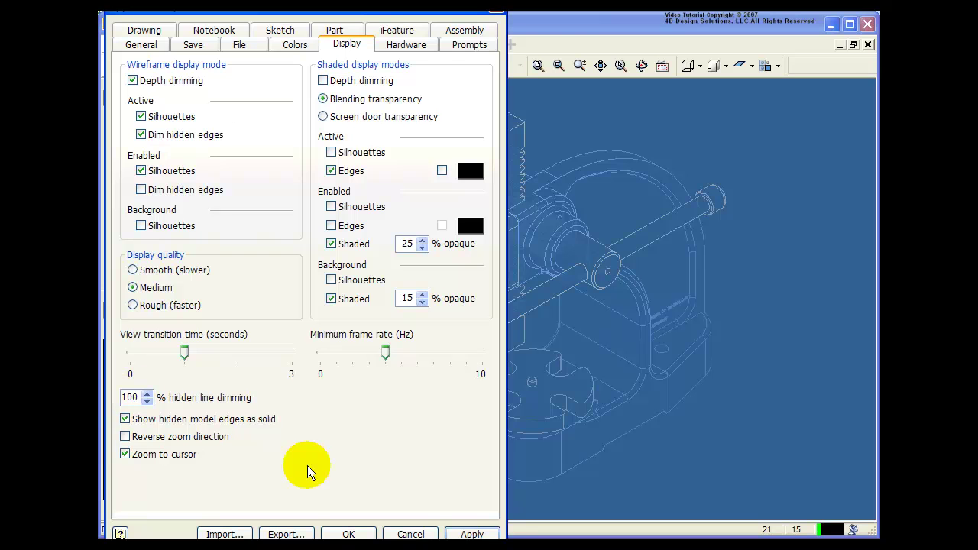
pyautogui.click(466, 532)
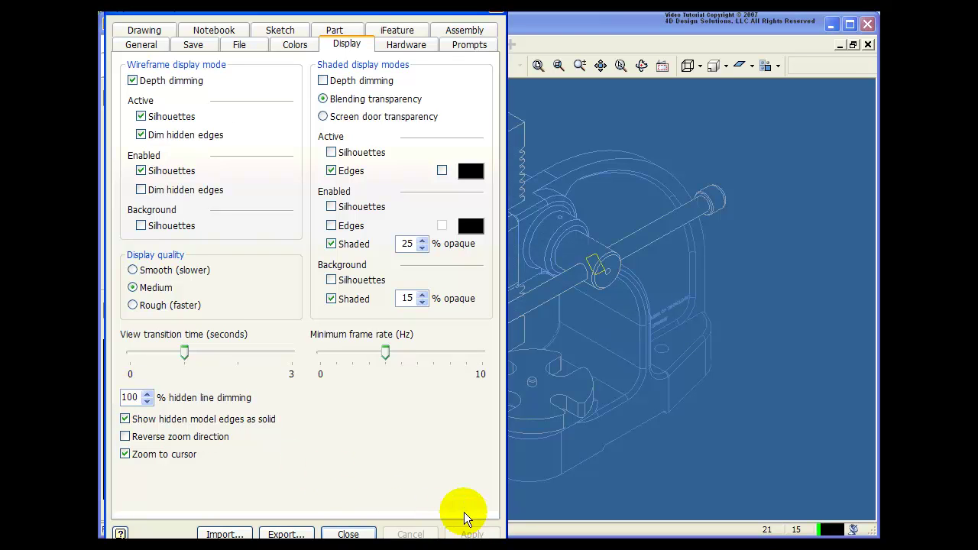
pyautogui.click(349, 532)
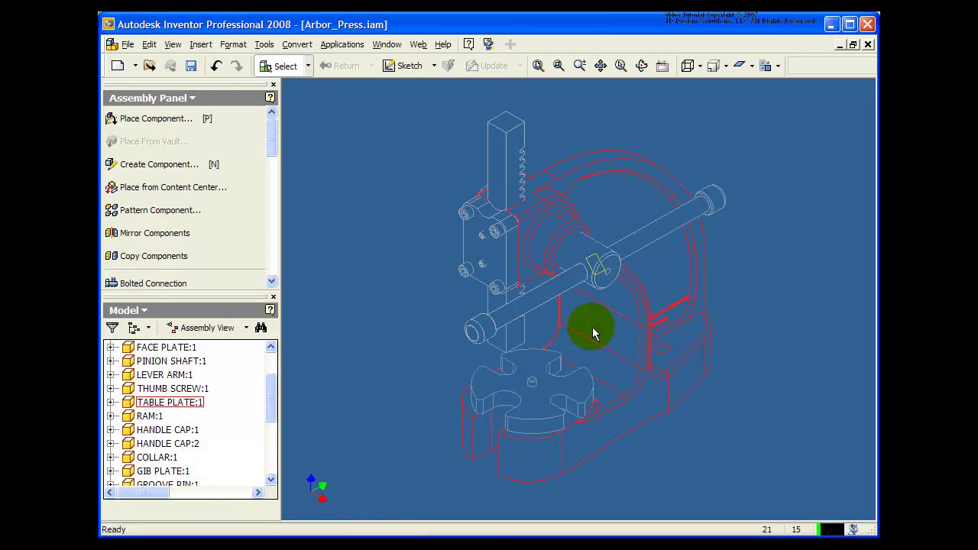
# Clear the selection and freely rotate the wireframe press to a tilted side view, leaving the common view mode for free rotation.
pyautogui.click(766, 189)
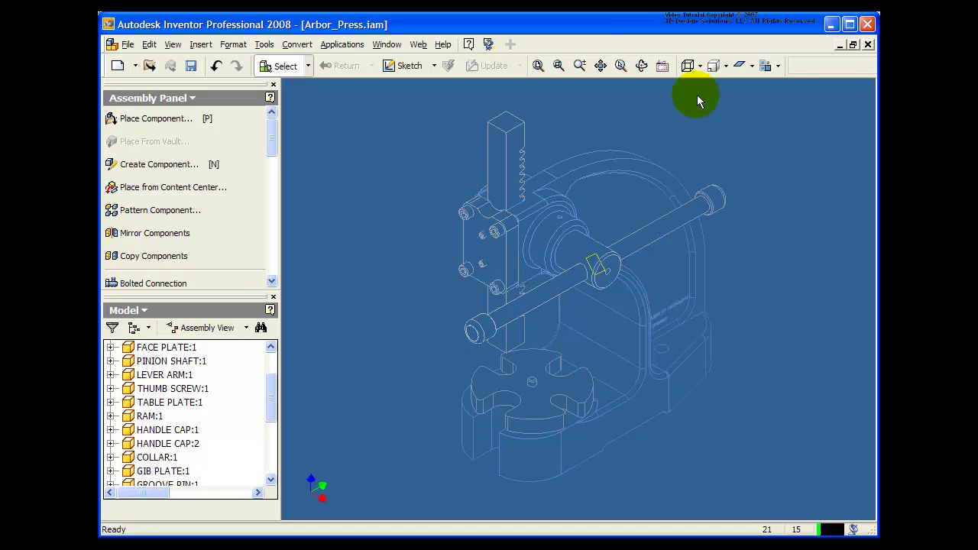
pyautogui.click(642, 66)
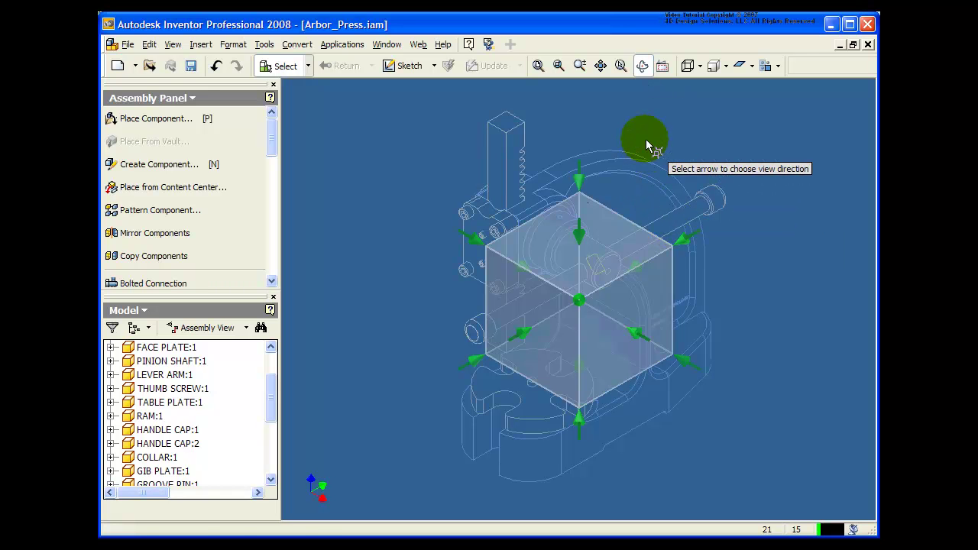
pyautogui.press('space')
pyautogui.moveTo(610, 258); pyautogui.dragTo(541, 229)
pyautogui.rightClick(515, 253)
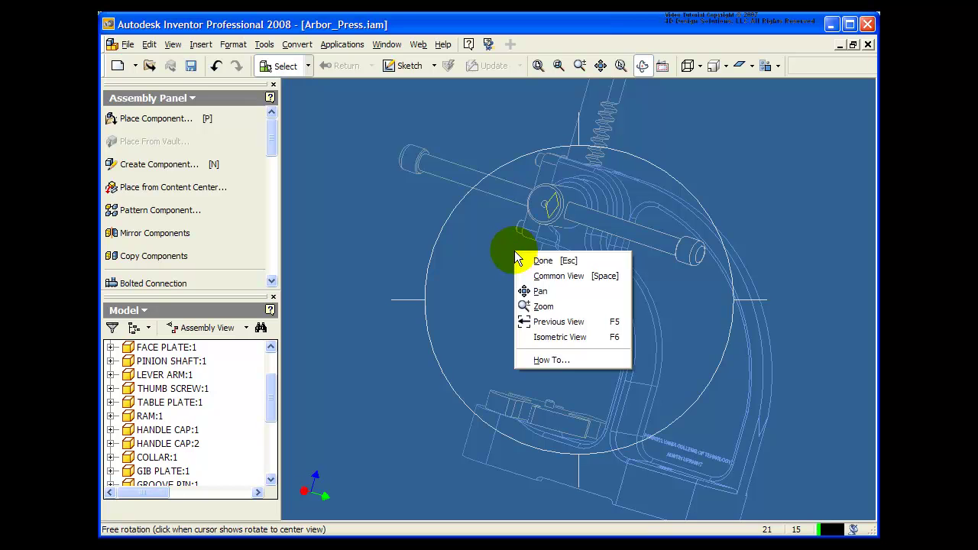
pyautogui.click(542, 260)
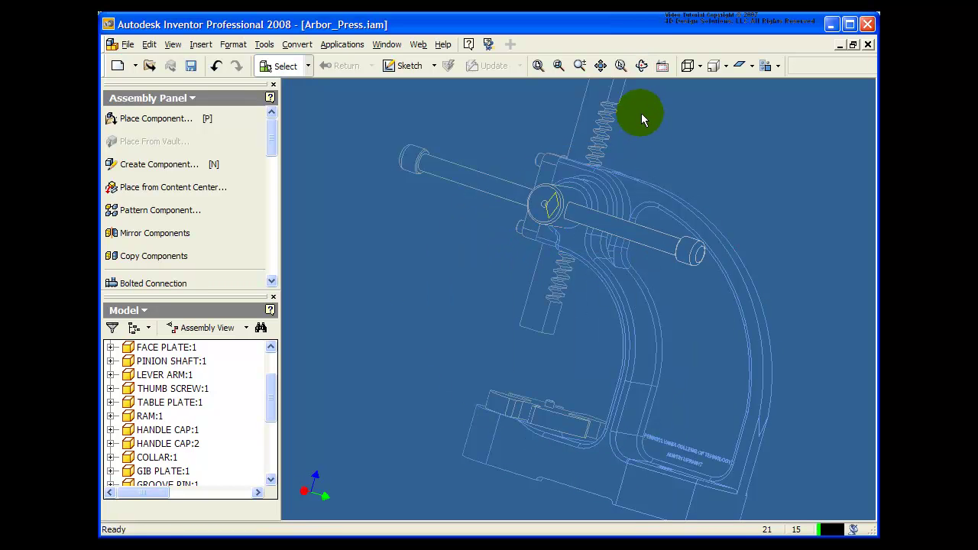
# Switch the press assembly to shaded display and set its camera projection to Perspective.
pyautogui.click(699, 65)
pyautogui.click(690, 90)
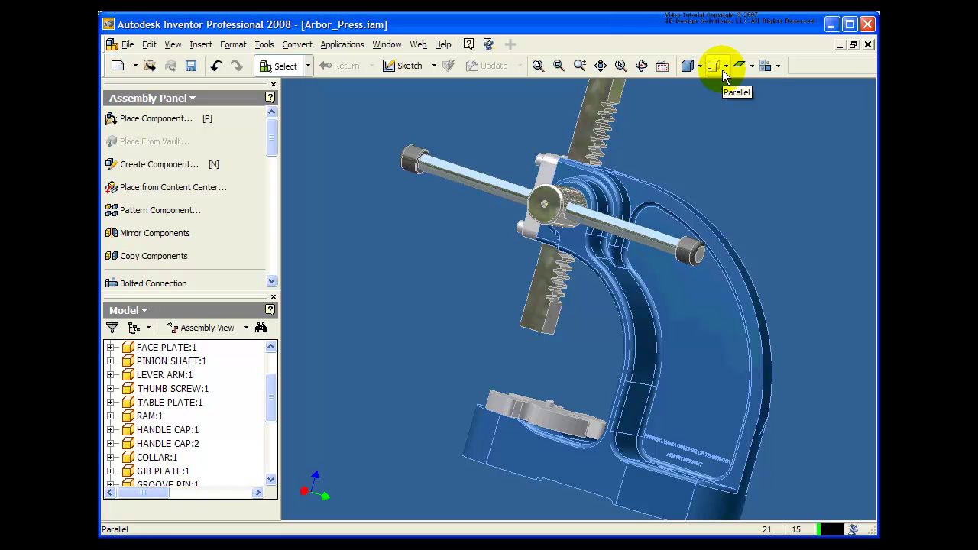
pyautogui.click(723, 67)
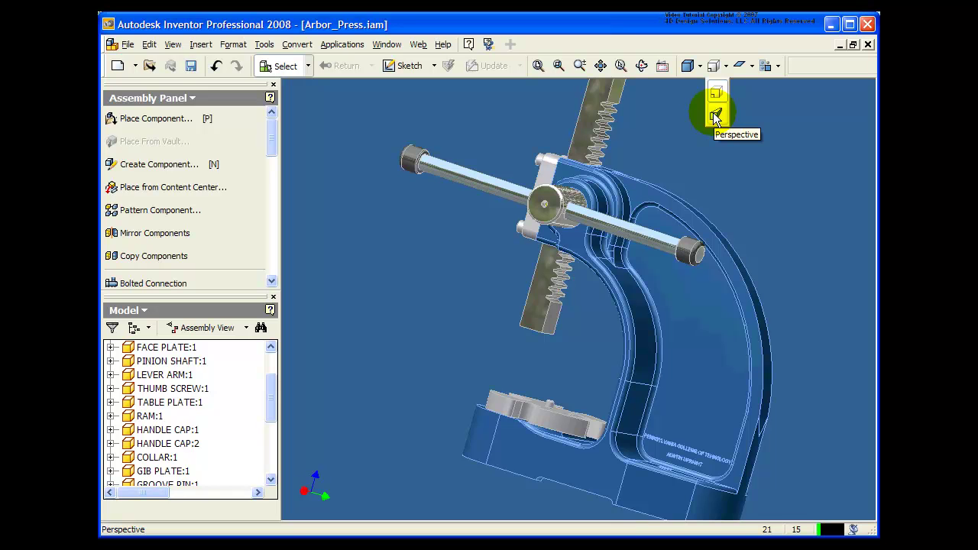
pyautogui.click(715, 116)
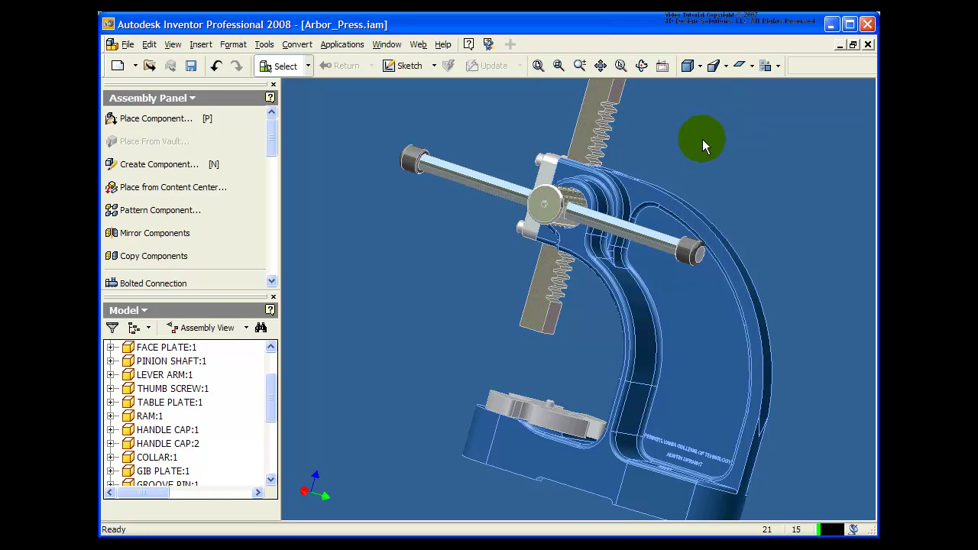
# Restore the isometric view of the press assembly and set the camera projection back to Parallel.
pyautogui.rightClick(702, 139)
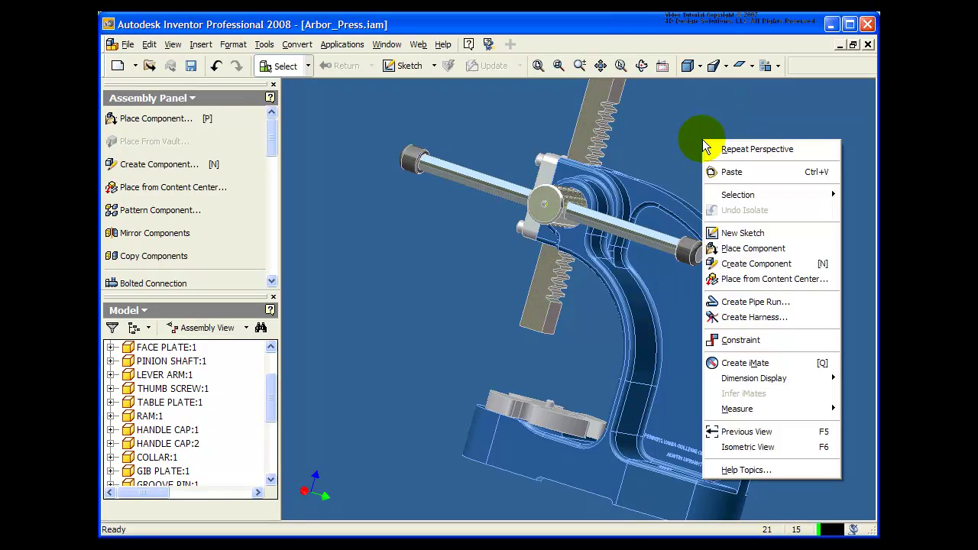
pyautogui.click(745, 446)
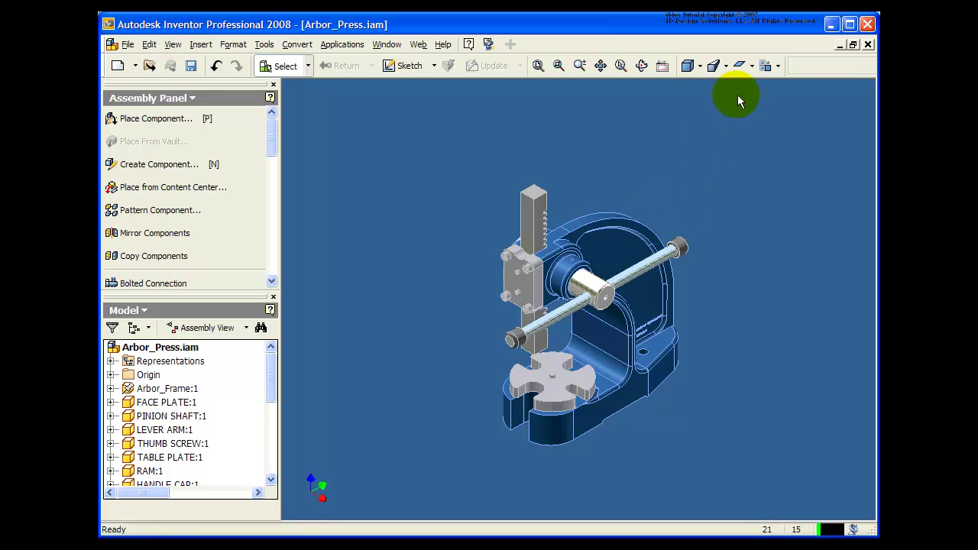
pyautogui.click(726, 65)
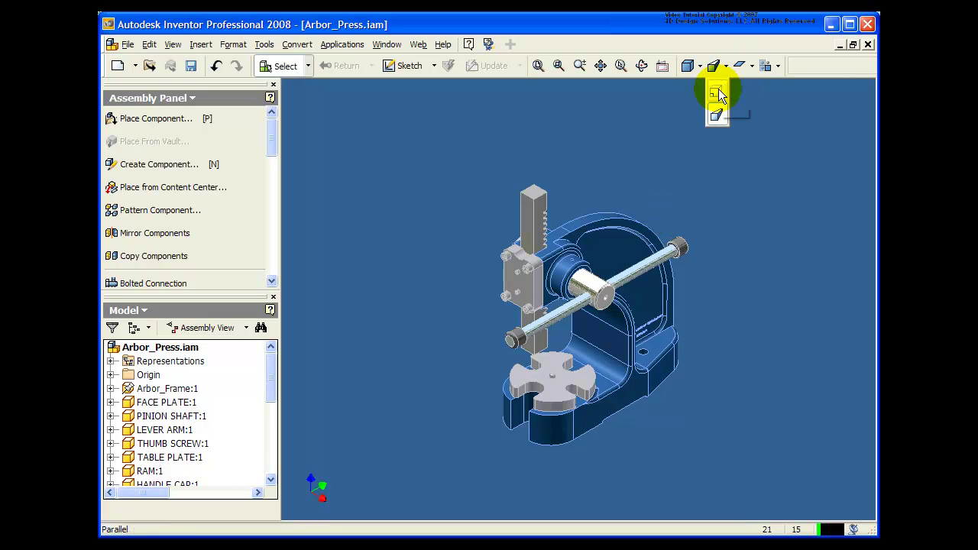
pyautogui.click(719, 93)
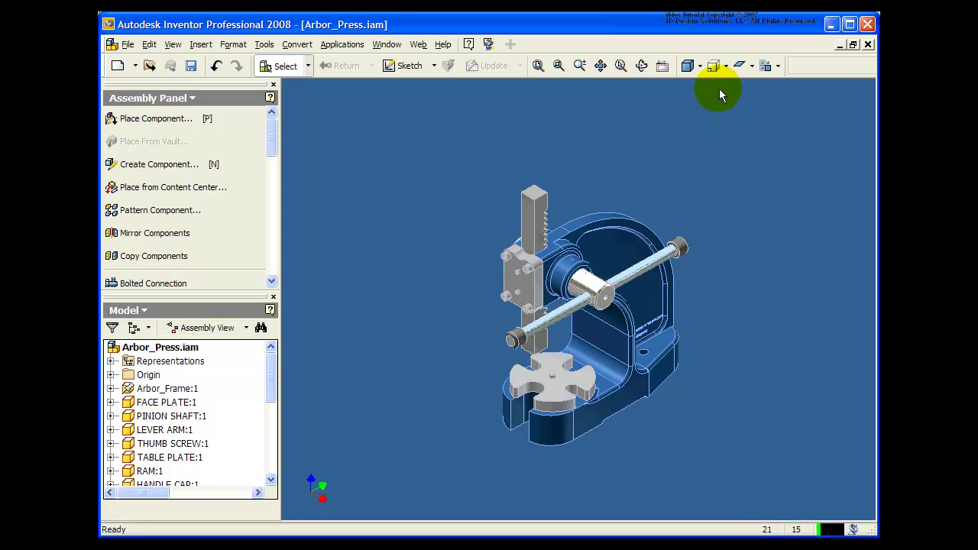
# Turn on Ground Shadow for the assembly and rotate the press to inspect the shadow beneath it.
pyautogui.click(753, 67)
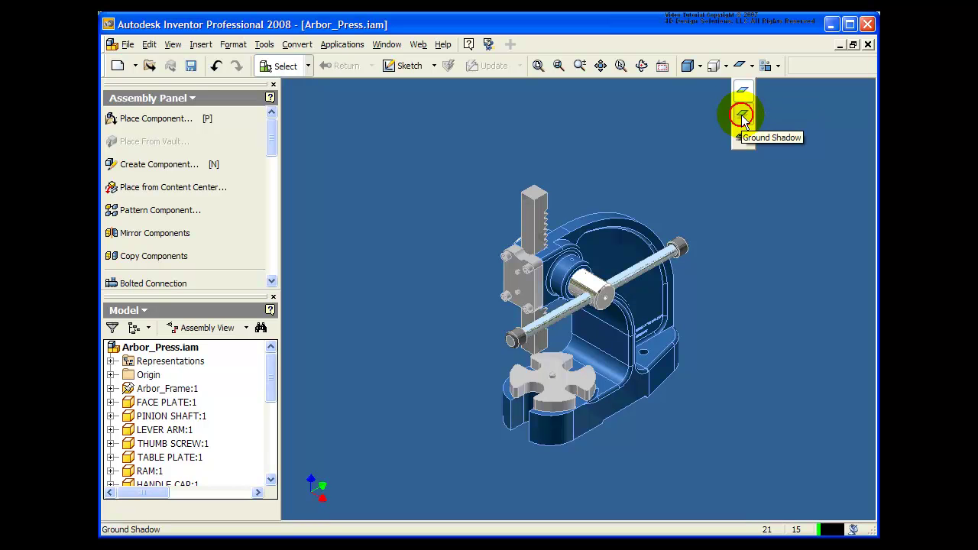
pyautogui.click(741, 114)
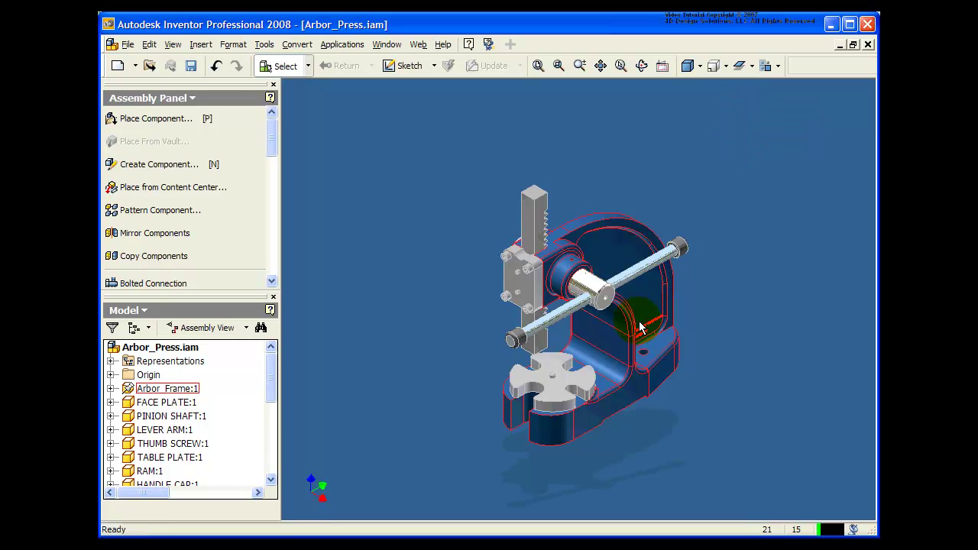
pyautogui.moveTo(626, 318); pyautogui.dragTo(574, 252, button='middle')
pyautogui.press('F4')
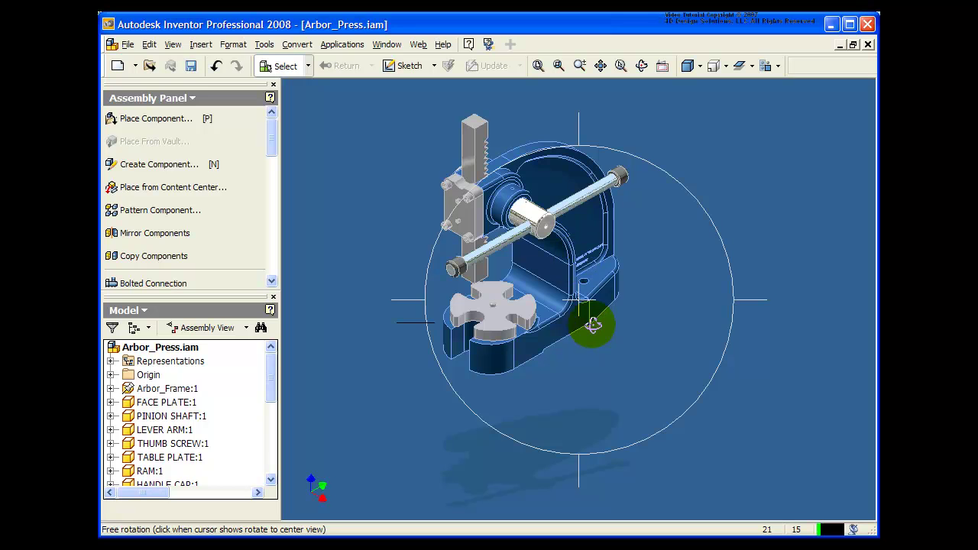
pyautogui.moveTo(593, 320); pyautogui.dragTo(573, 298)
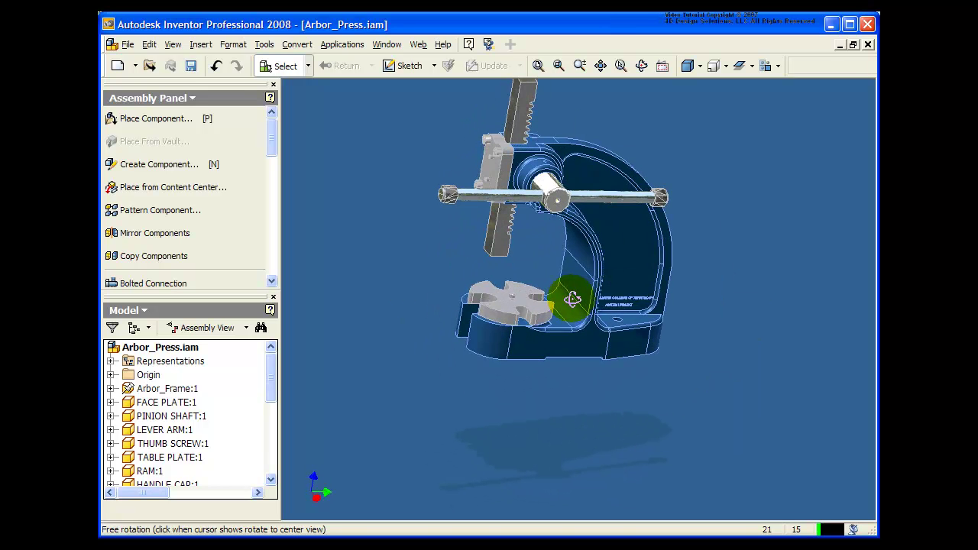
# Change the ground shadow to the X-ray style and rotate the press to inspect the detailed shadow.
pyautogui.click(752, 65)
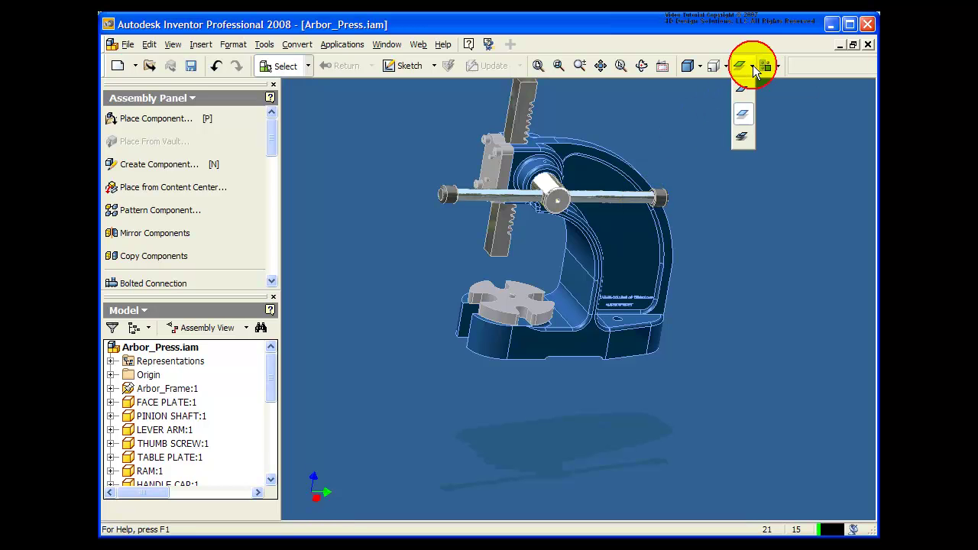
pyautogui.click(742, 139)
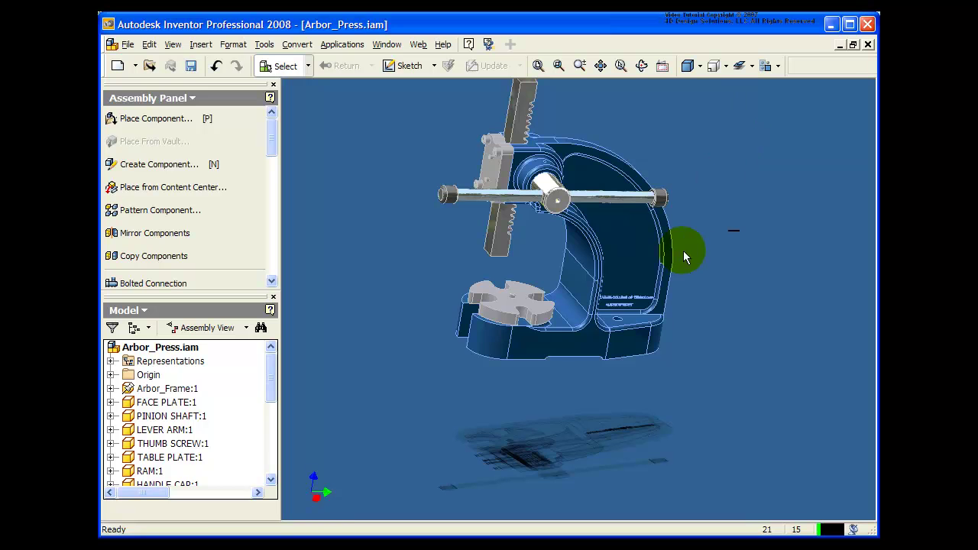
pyautogui.press('F4')
pyautogui.moveTo(611, 288); pyautogui.dragTo(591, 291)
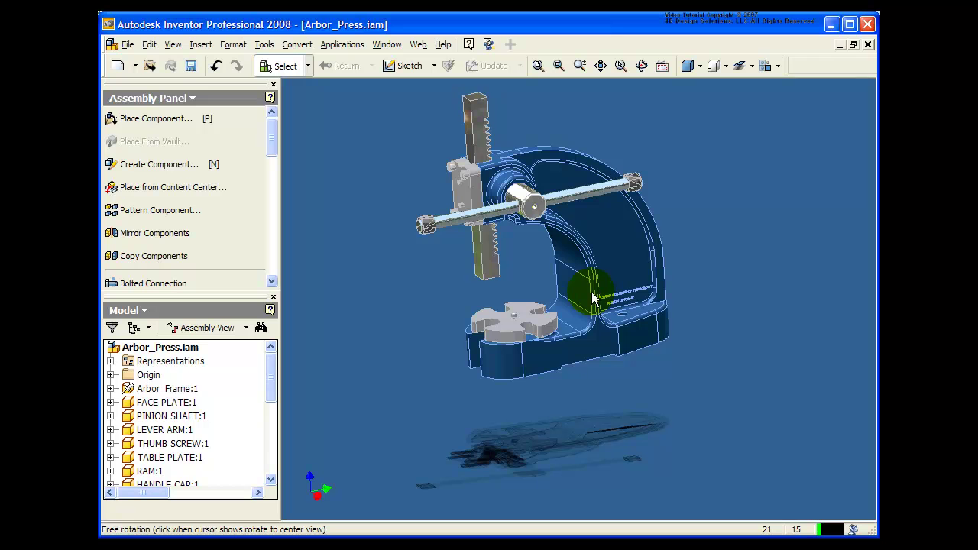
pyautogui.click(593, 294)
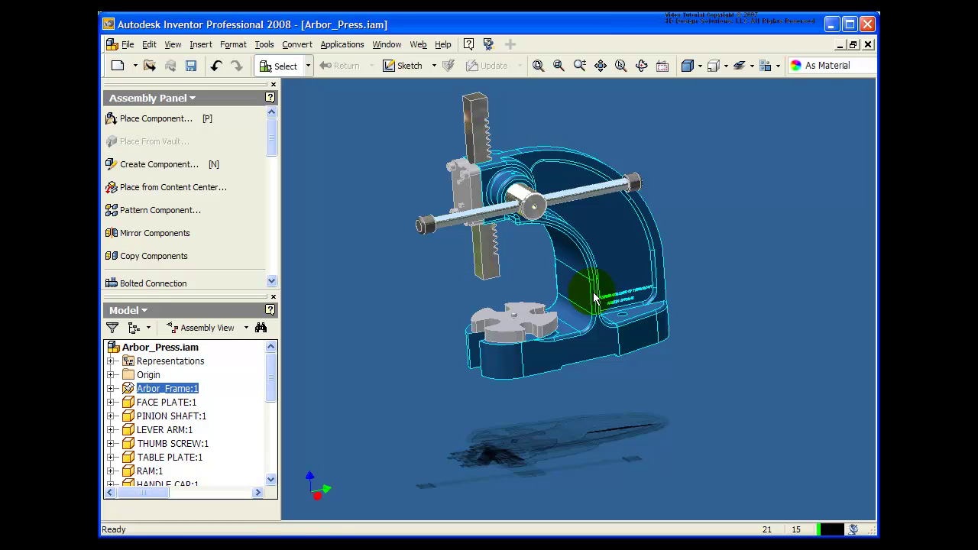
# Remove the shadow beneath the press by choosing No Ground Shadow.
pyautogui.click(751, 66)
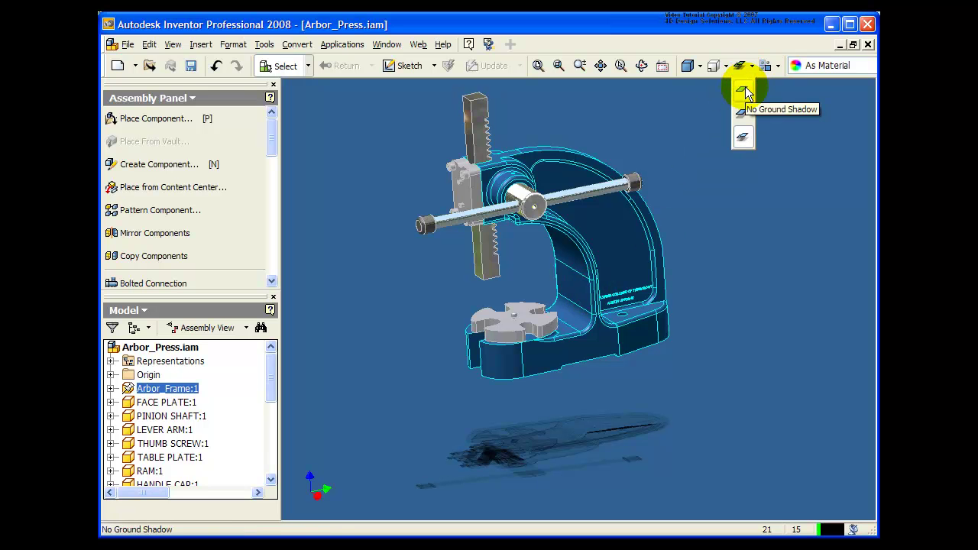
pyautogui.click(746, 90)
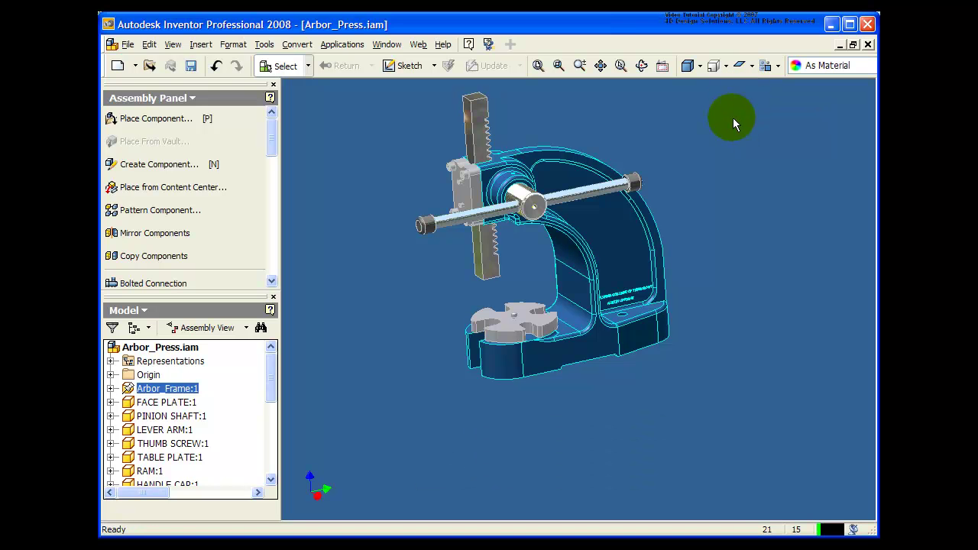